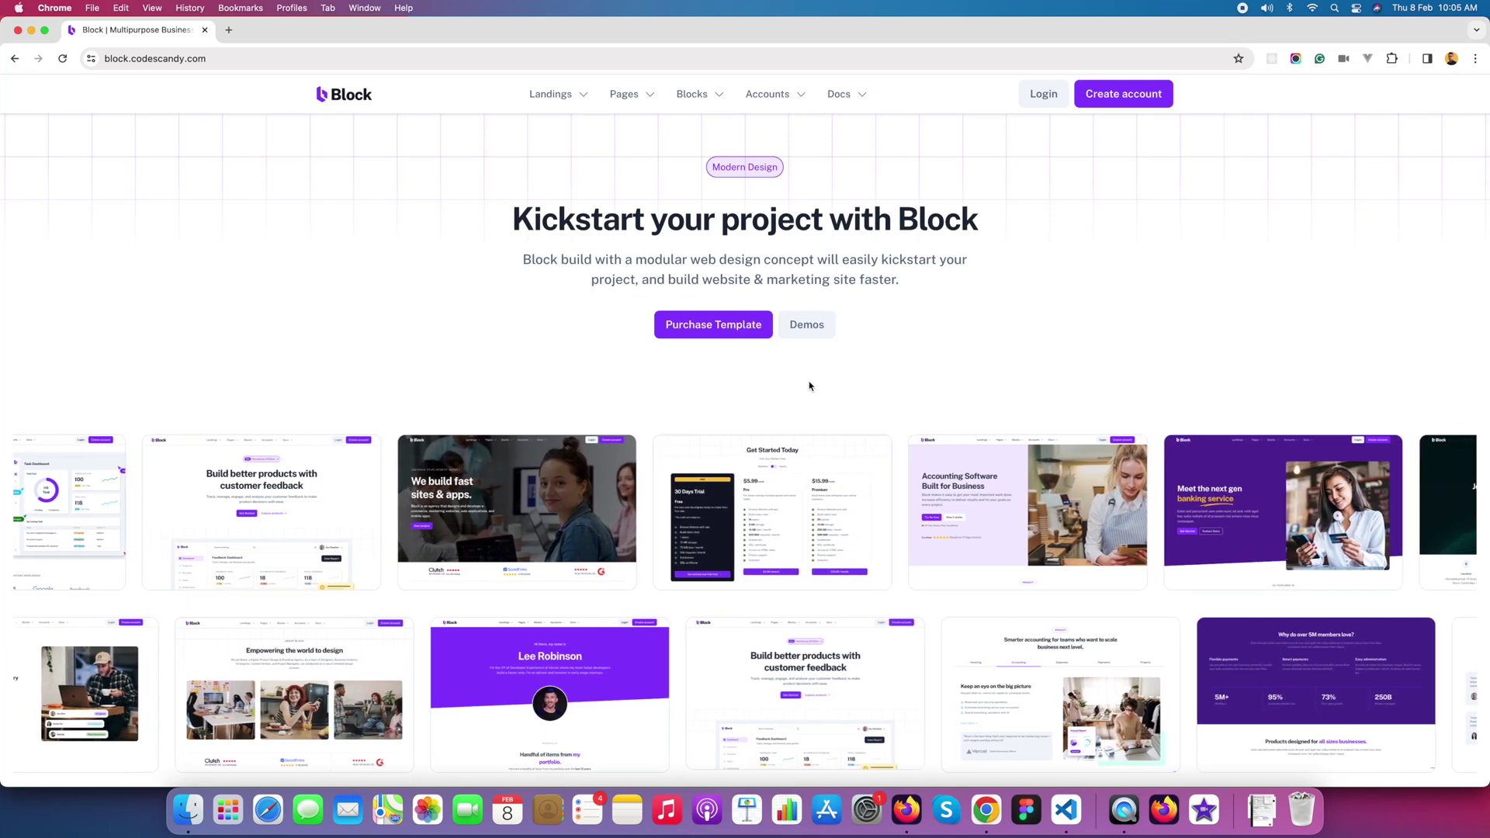
- Jump to the demo pages section of the Block theme homepage
left_click(806, 325)
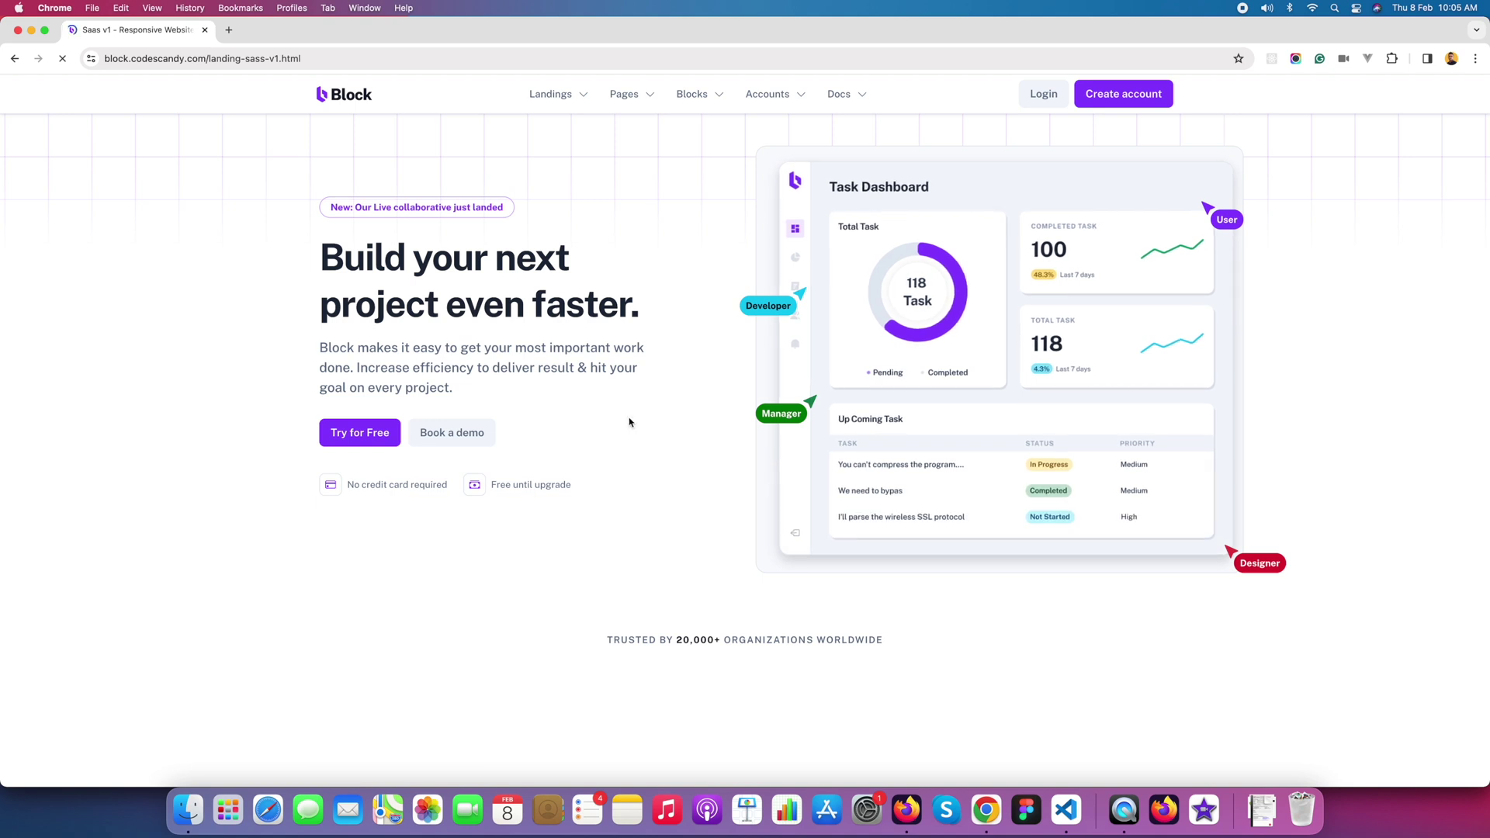
- Launch VS Code and browse Open Folder to Bootstraptheme's block-released folder
left_click(1065, 809)
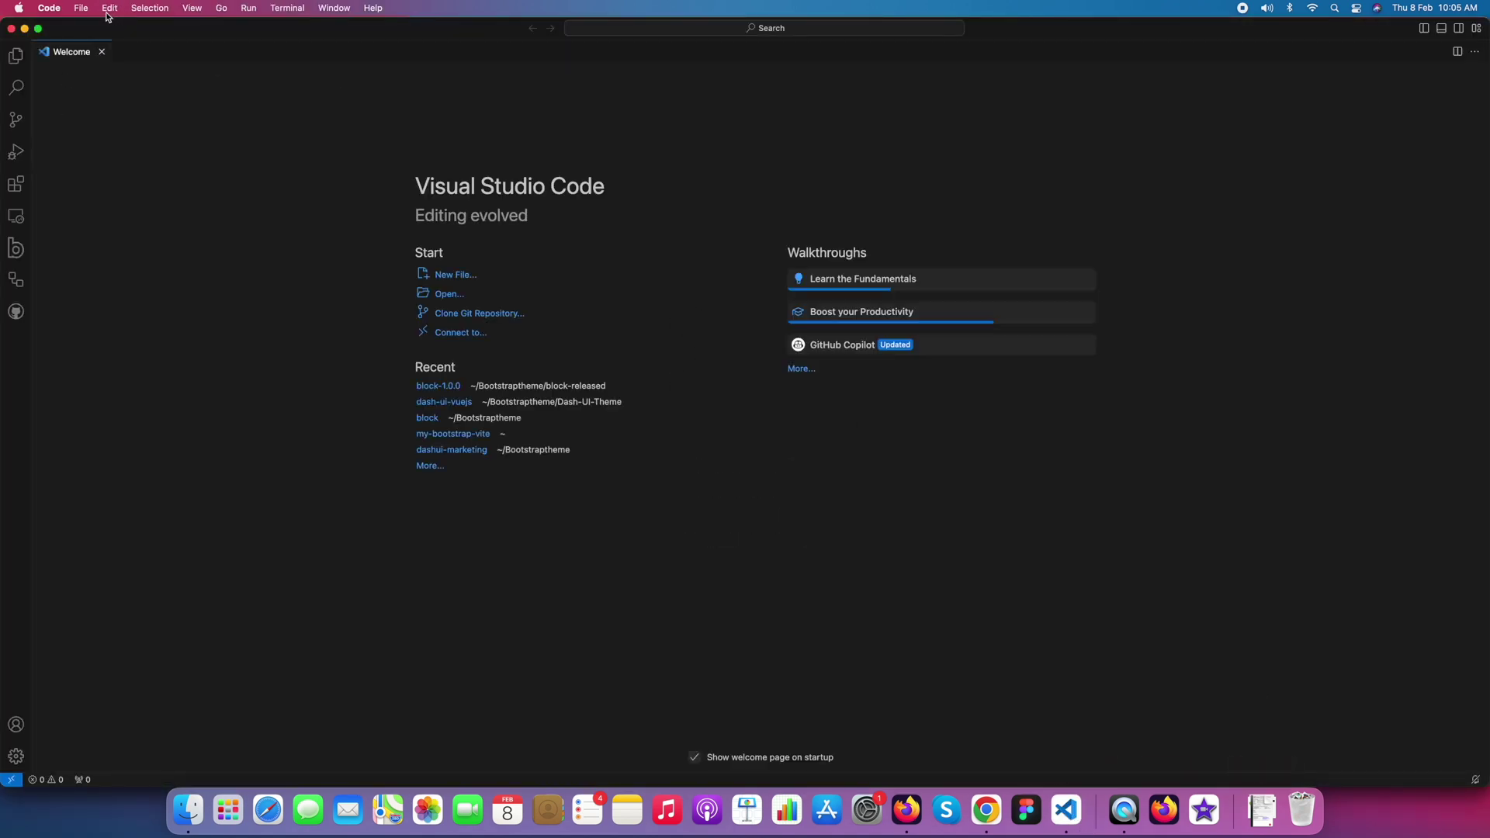
left_click(81, 8)
left_click(99, 93)
key("Right")
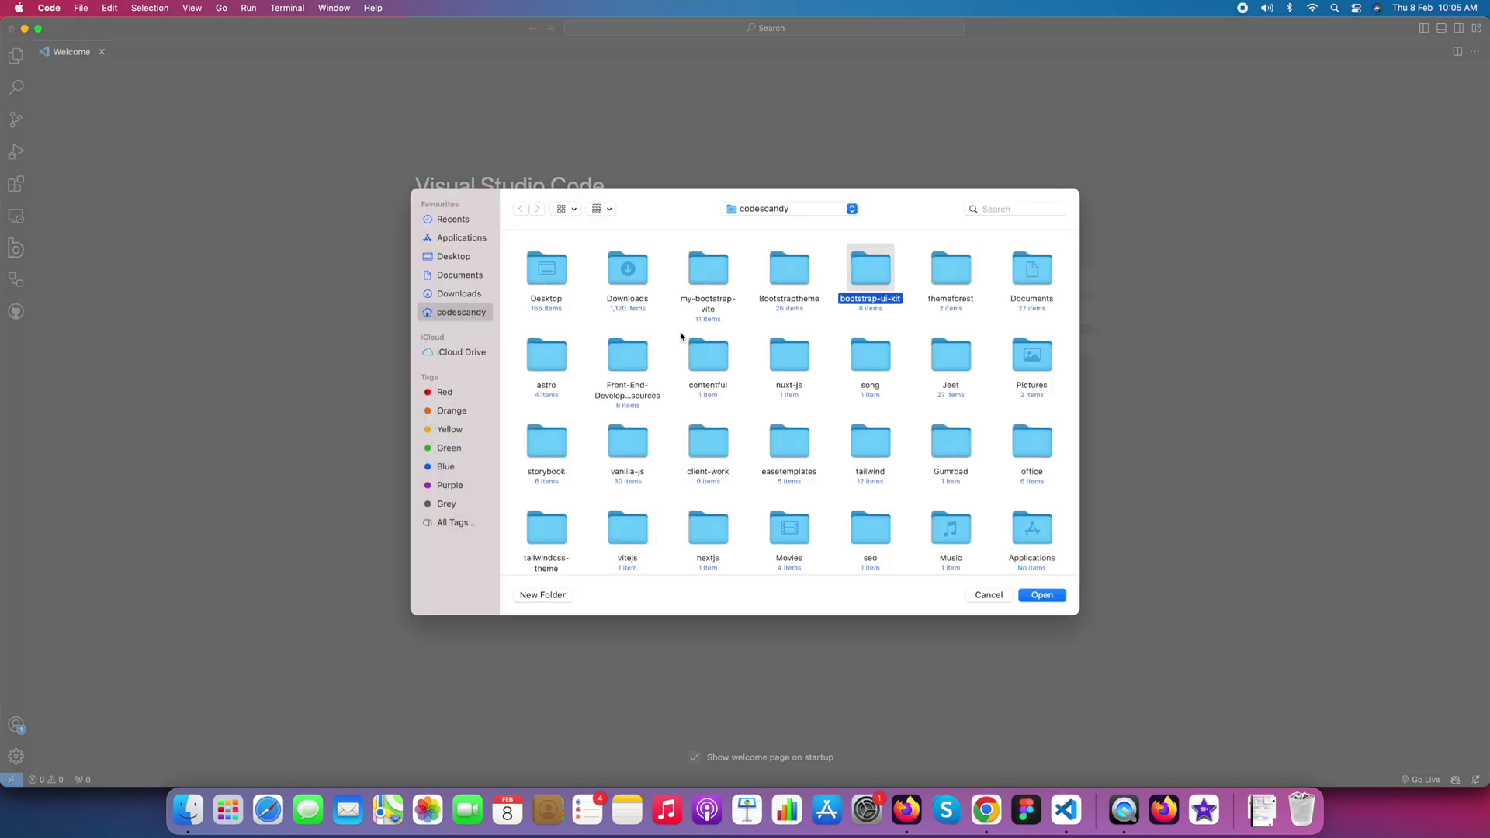
key("Left")
key("super+Down")
key("Right")
key("super+Down")
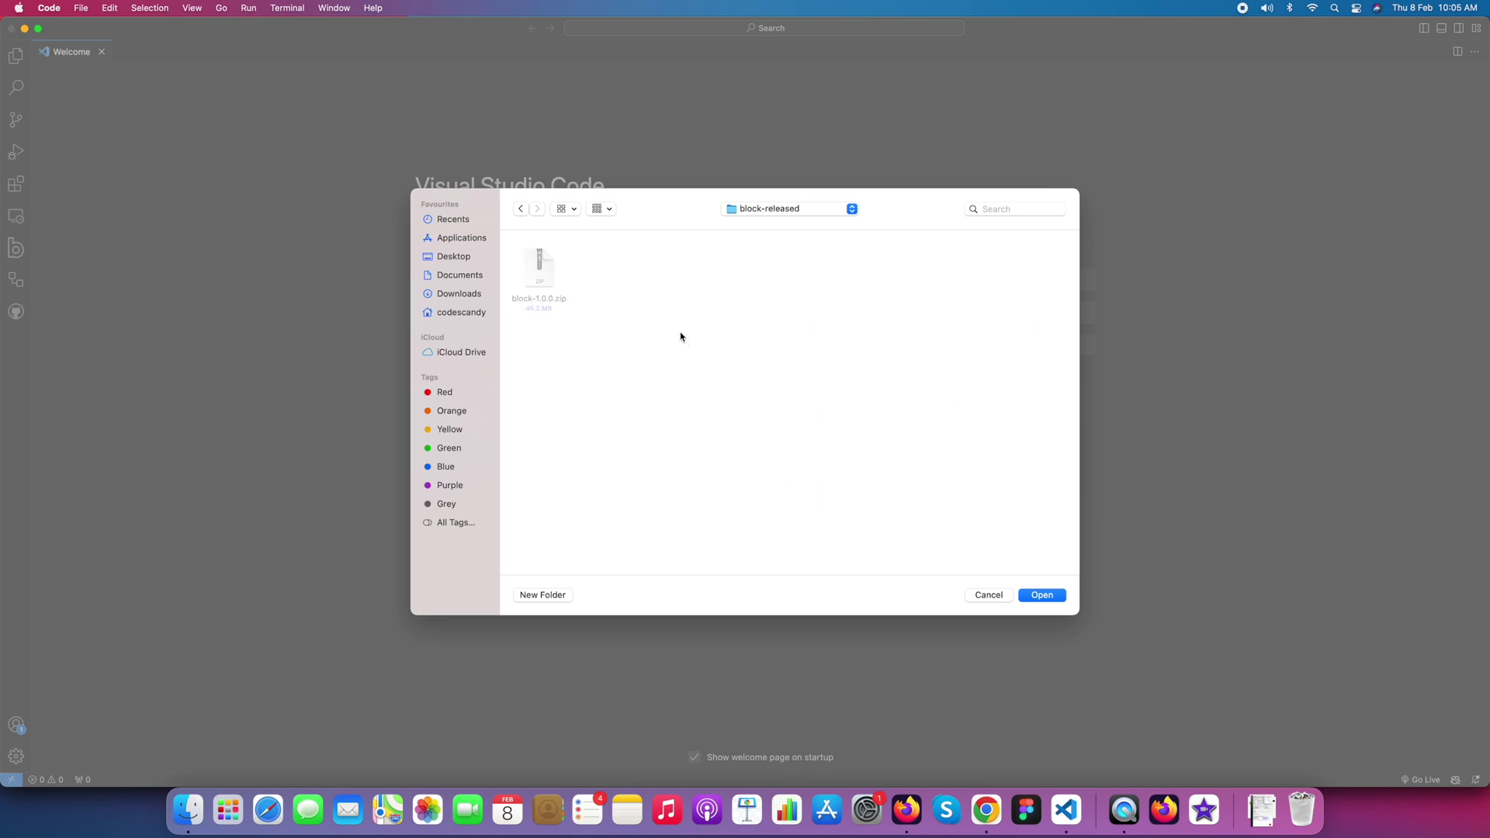
- Unzip block-1.0.0.zip in Finder and open the extracted block-1.0.0 folder
left_click(188, 810)
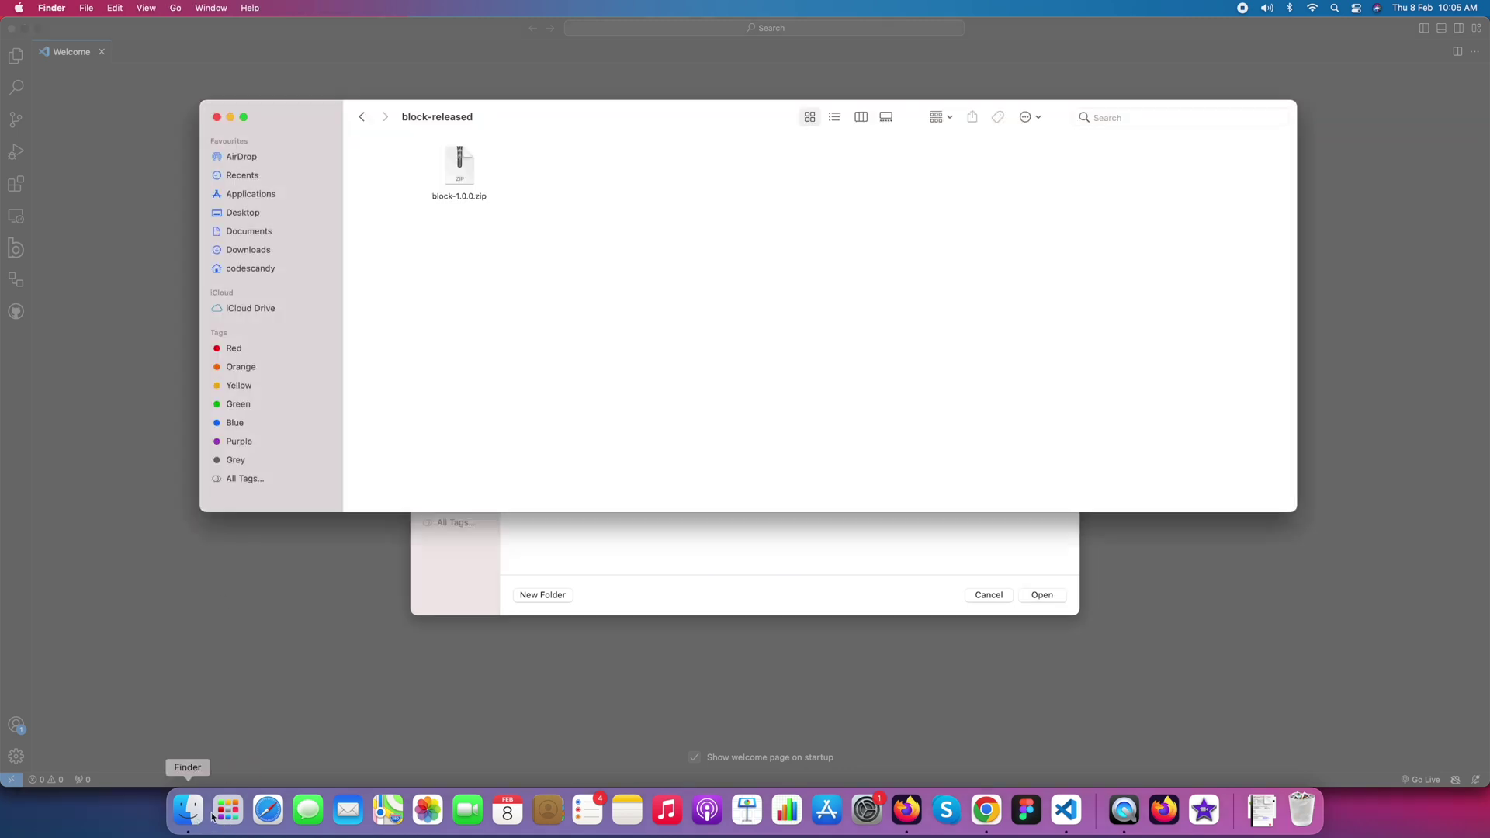
key("super+a")
key("super+o")
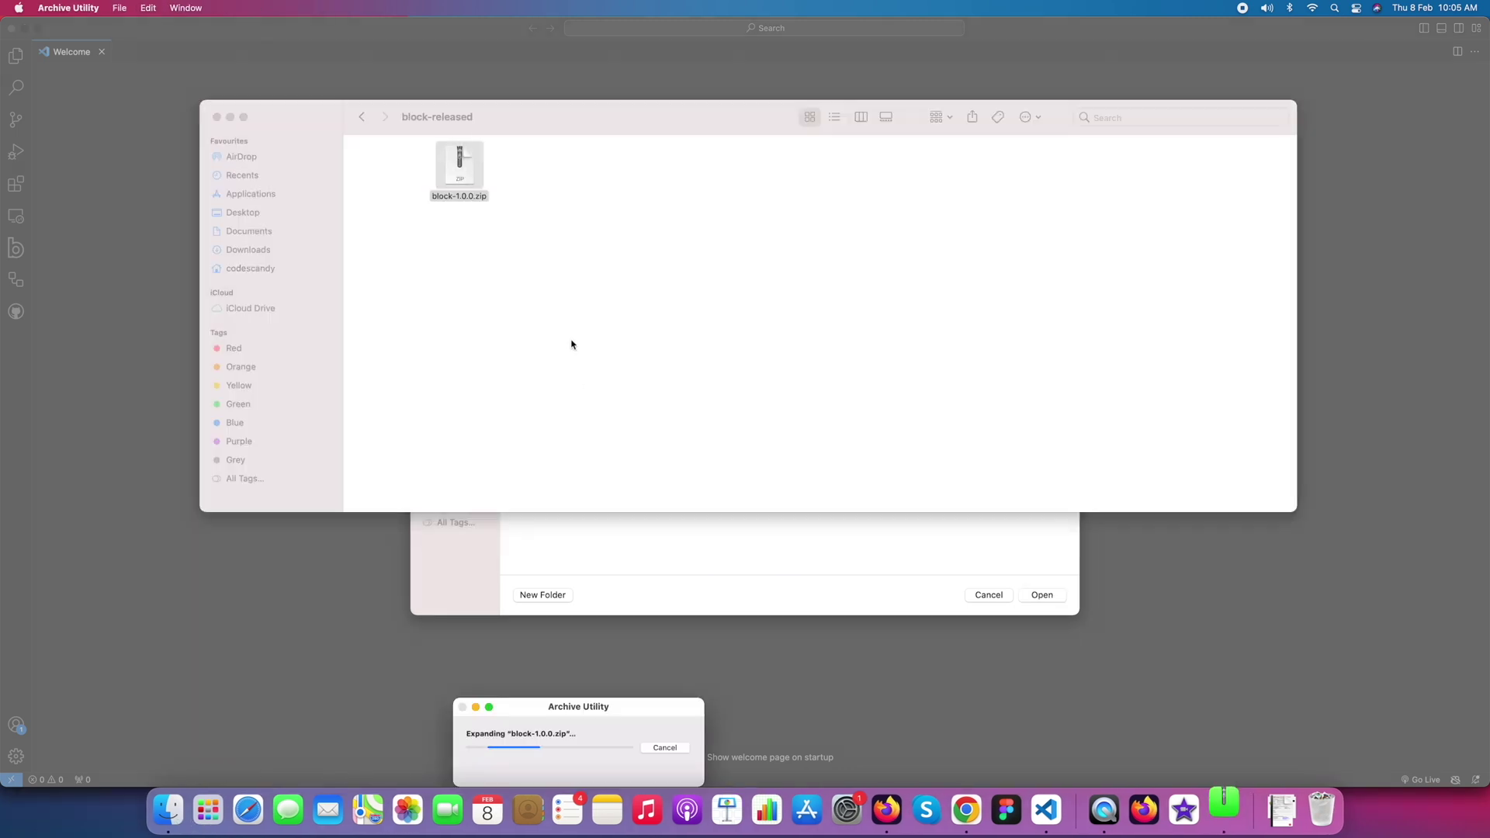
key("super+w")
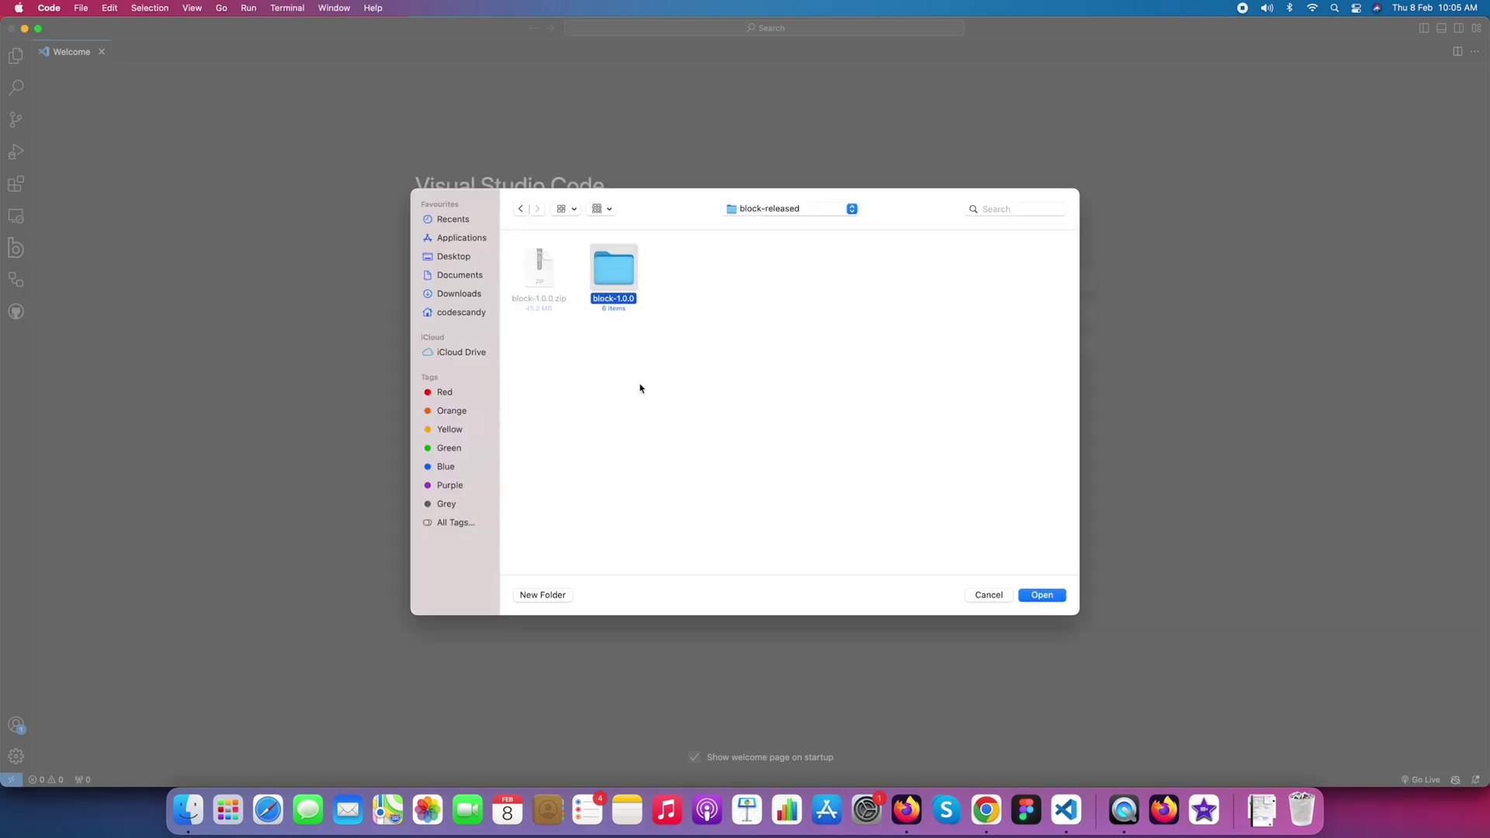
left_click(1044, 595)
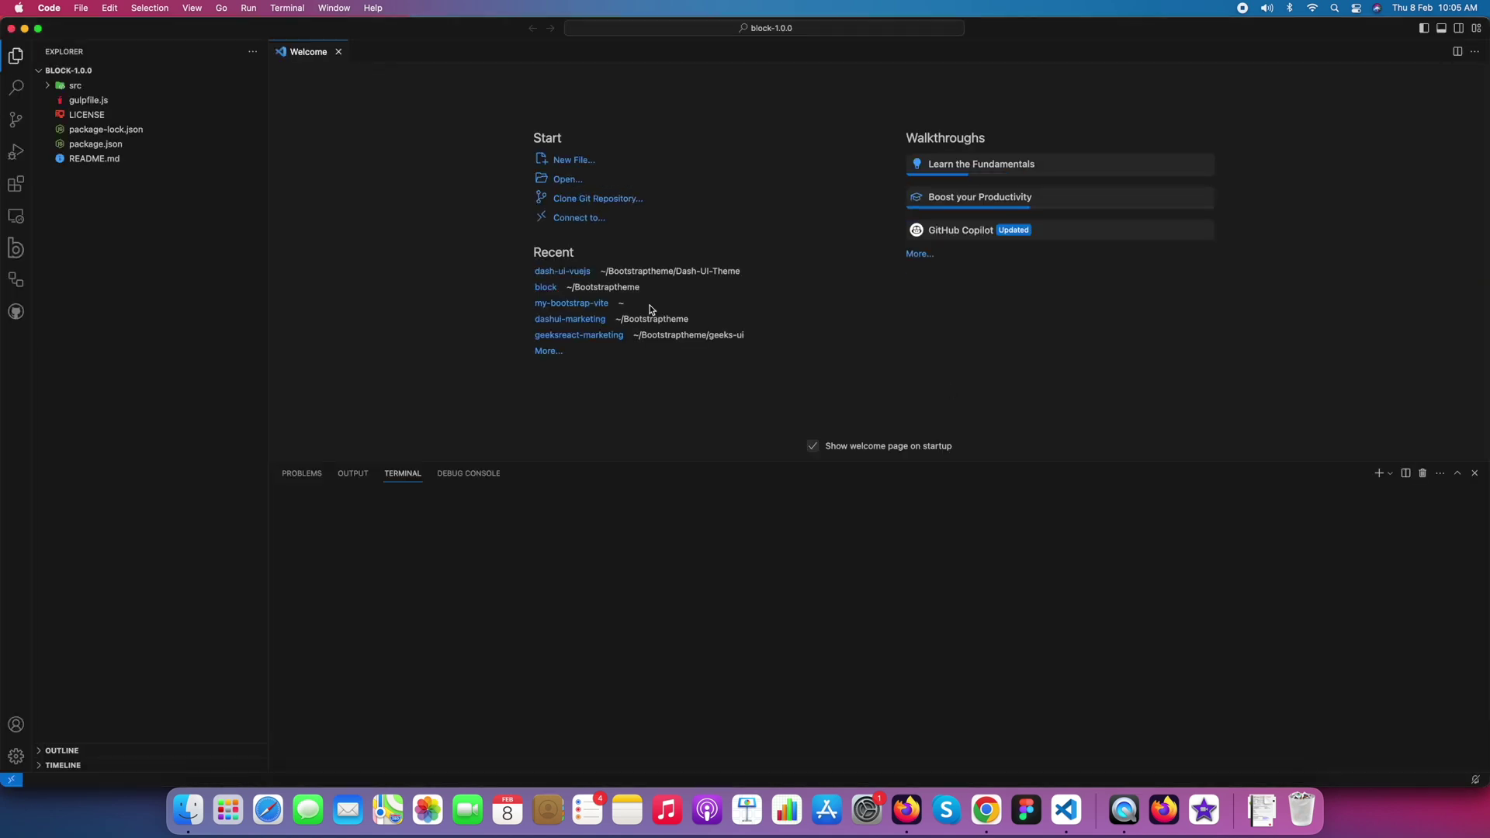
- Open gulpfile.js in the editor
left_click(46, 87)
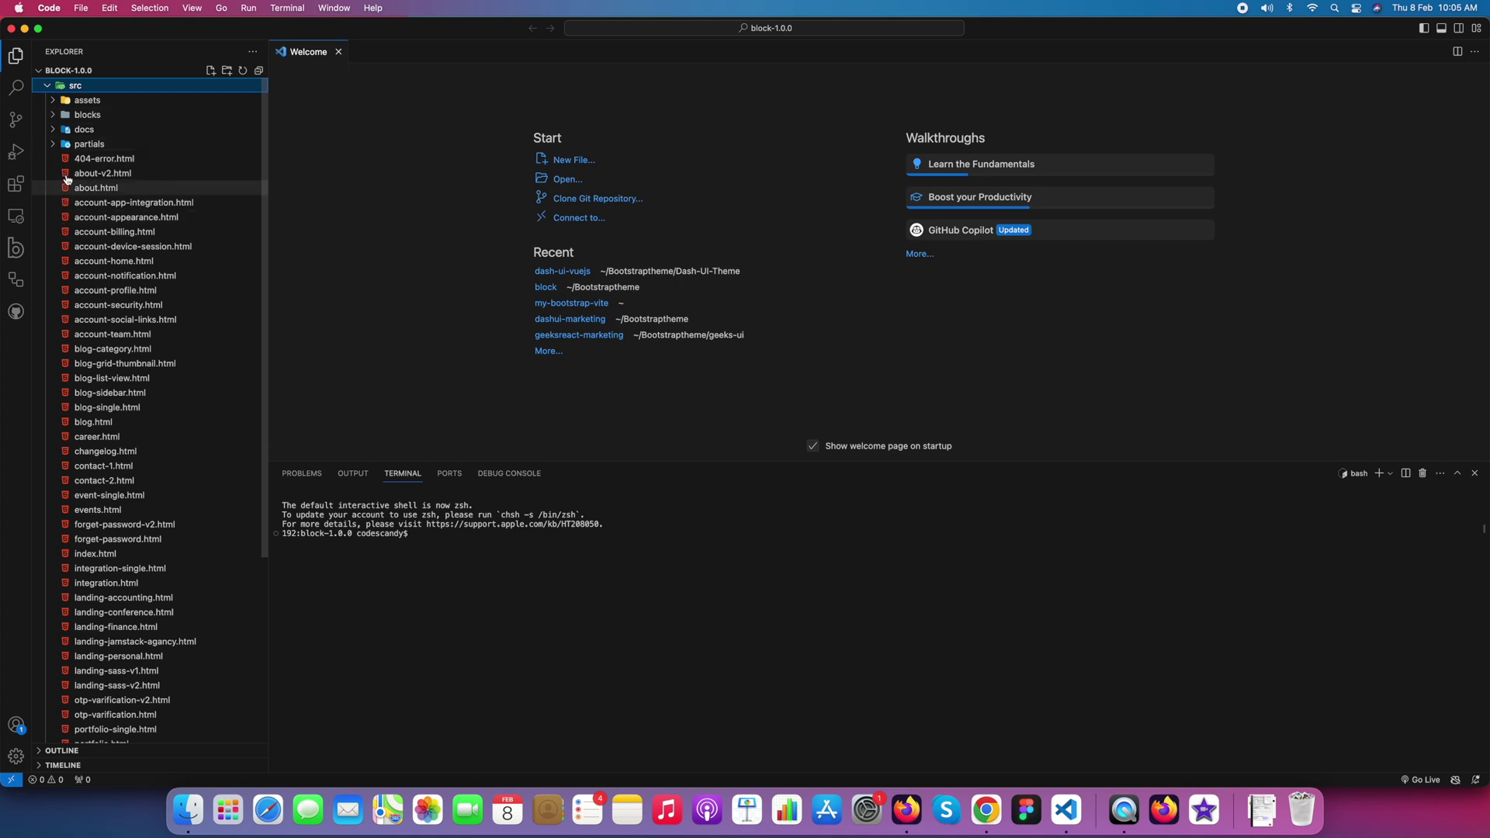
left_click(48, 87)
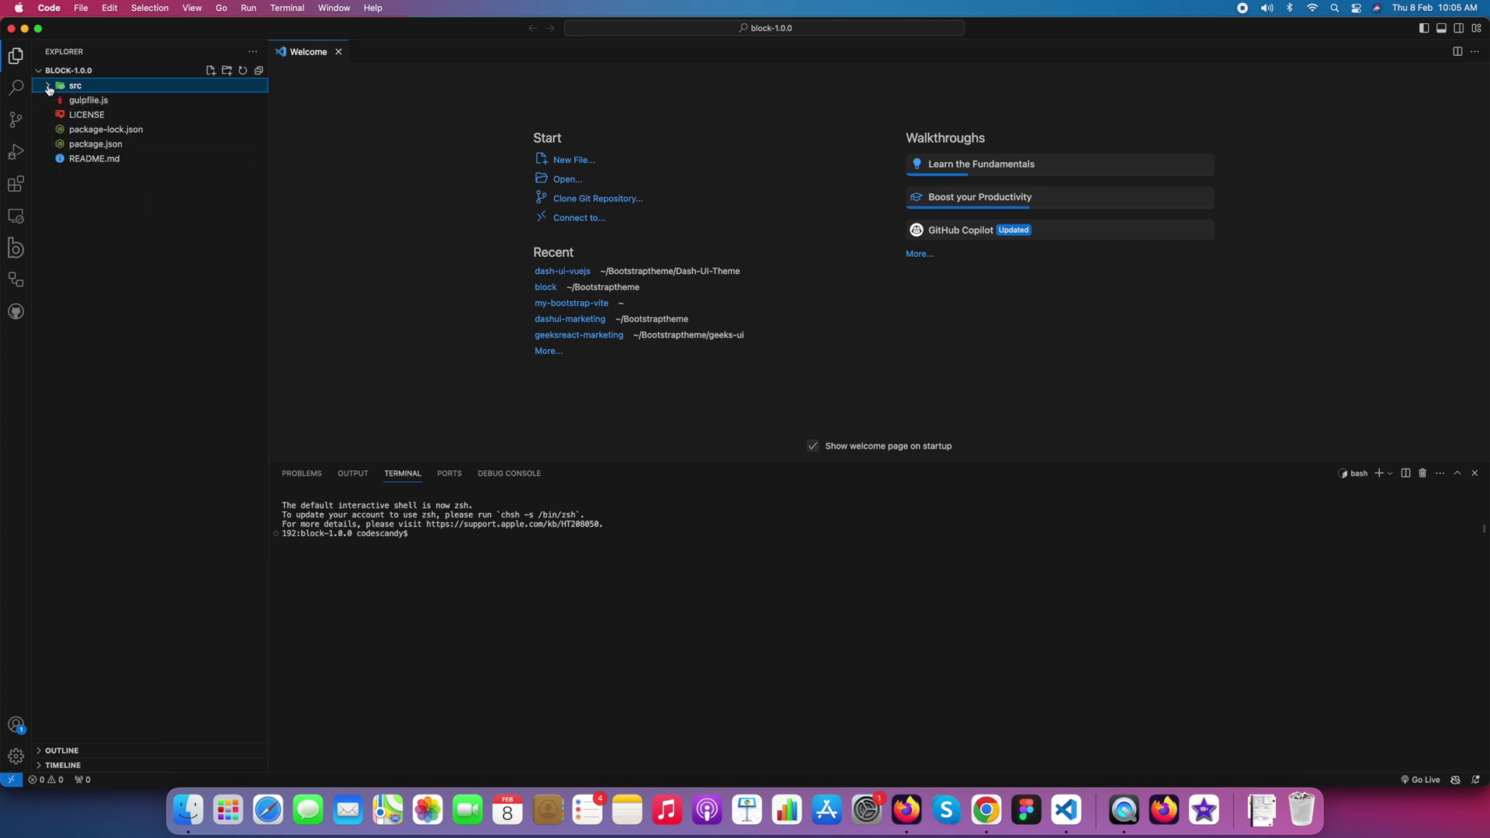
left_click(85, 102)
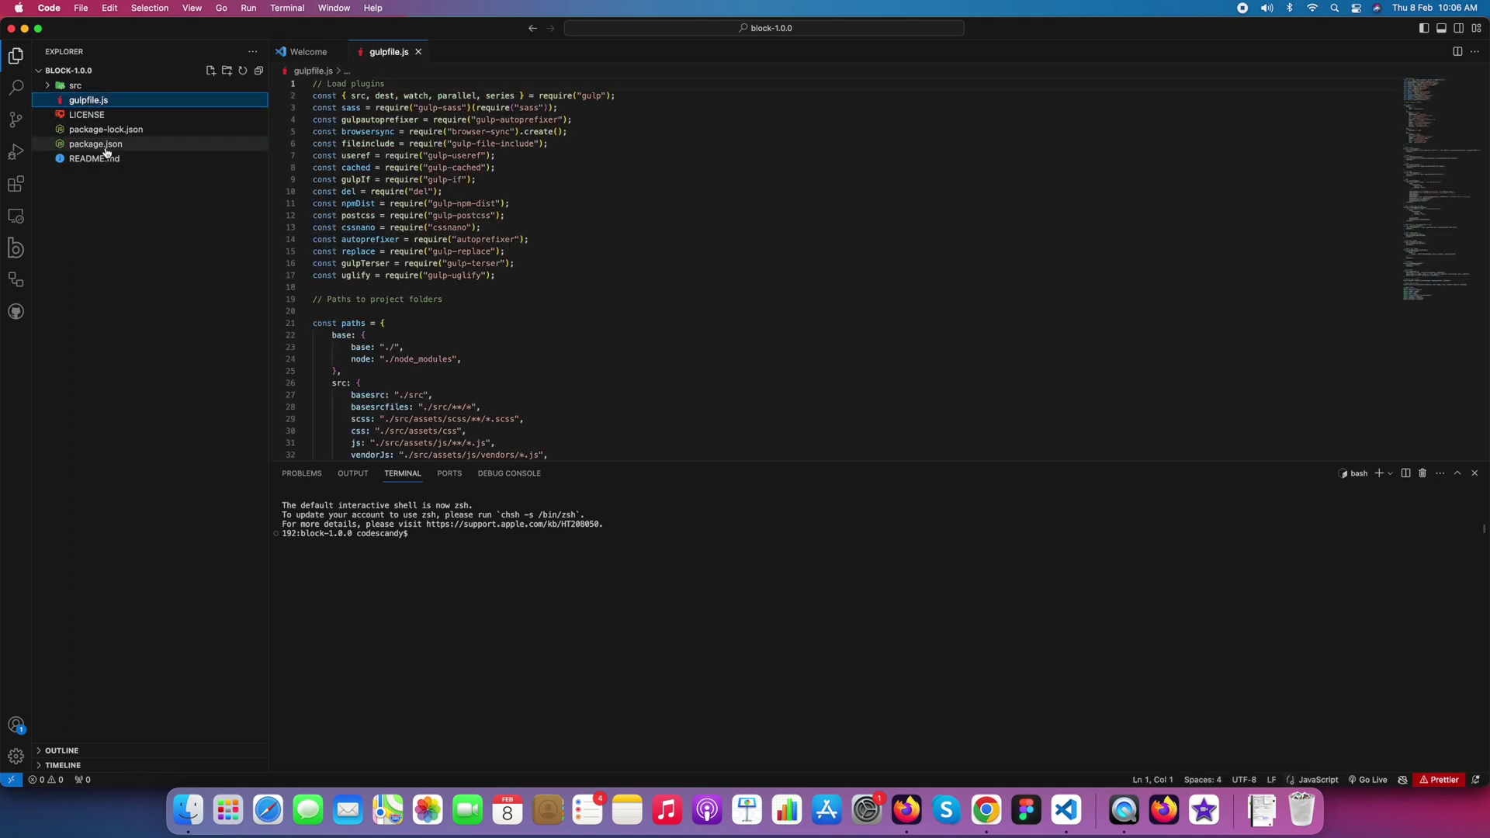
- Expand src, assets and scss in the Explorer to inspect the Sass files
left_click(75, 84)
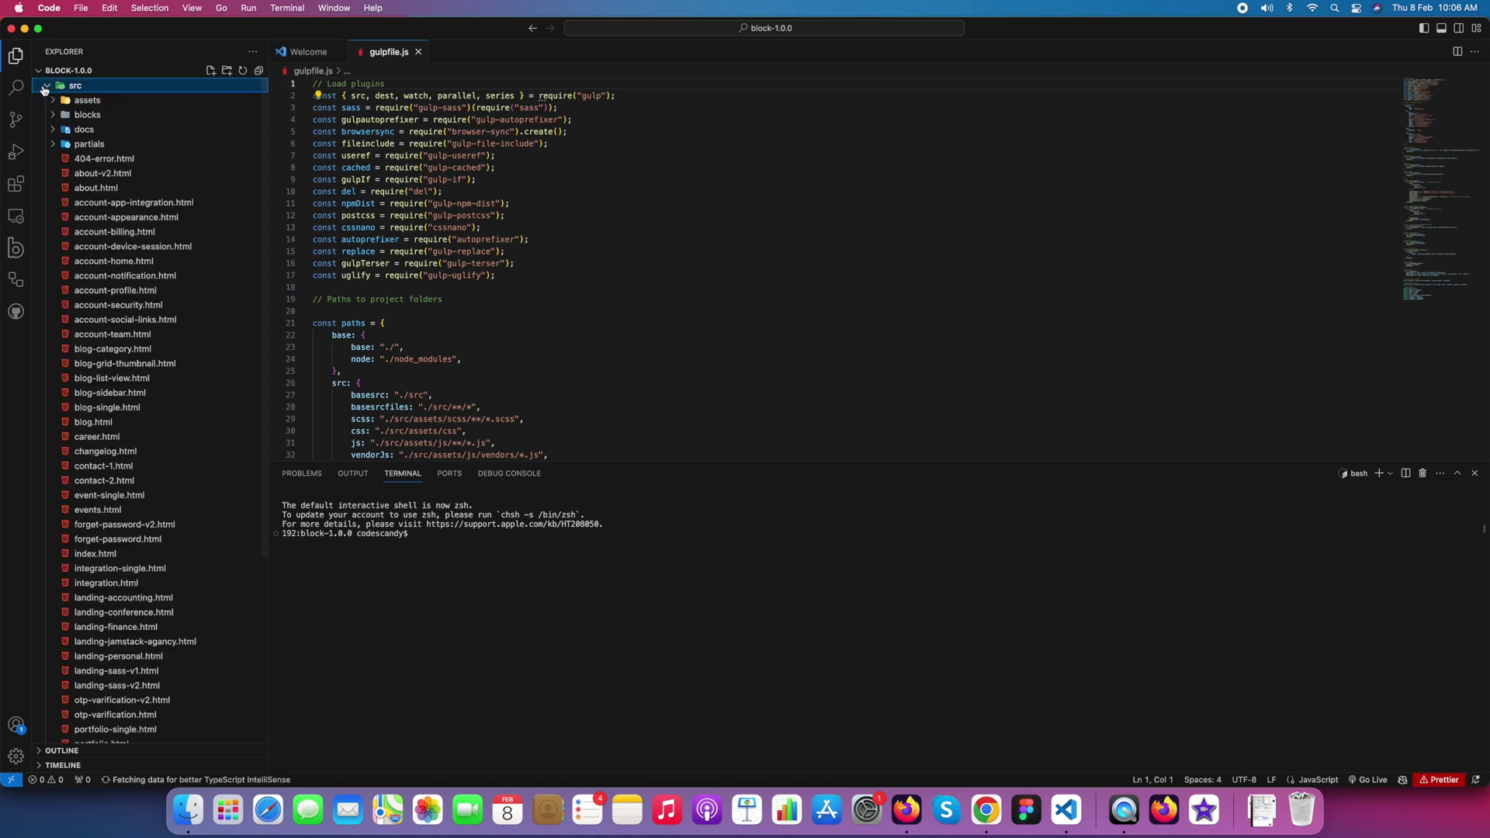
left_click(56, 145)
left_click(55, 144)
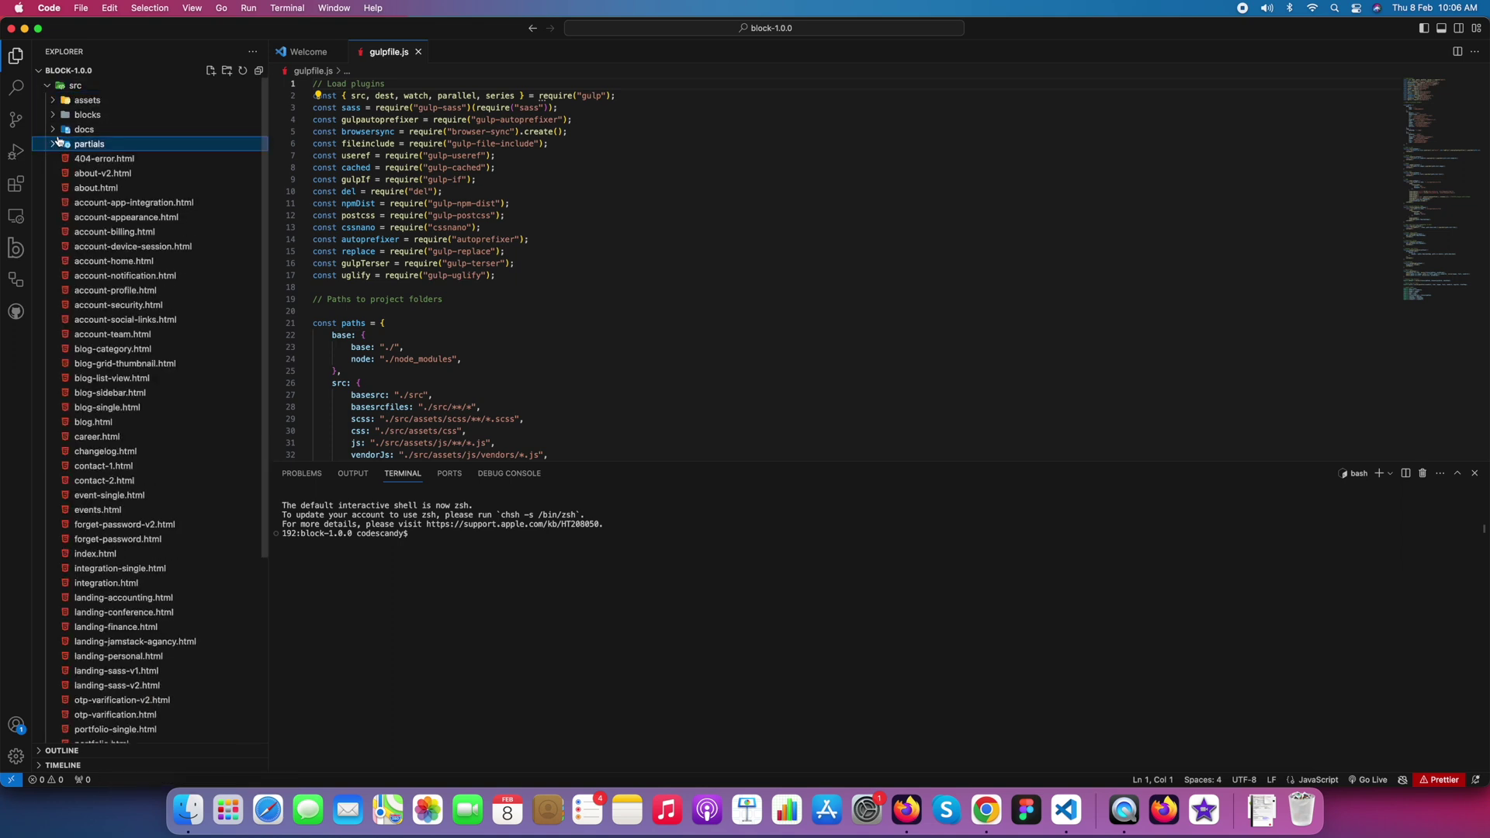
left_click(87, 100)
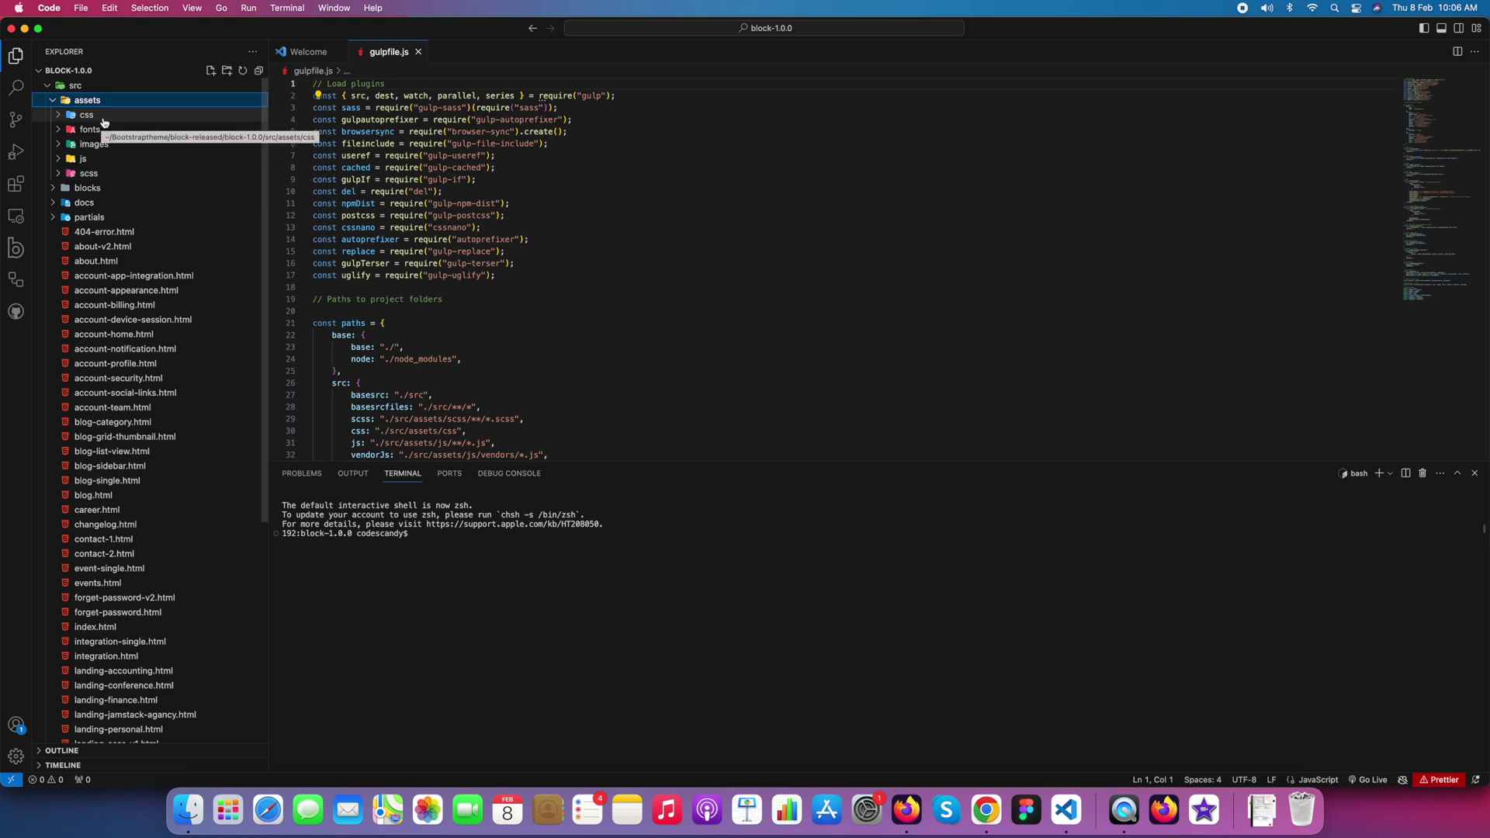
left_click(89, 172)
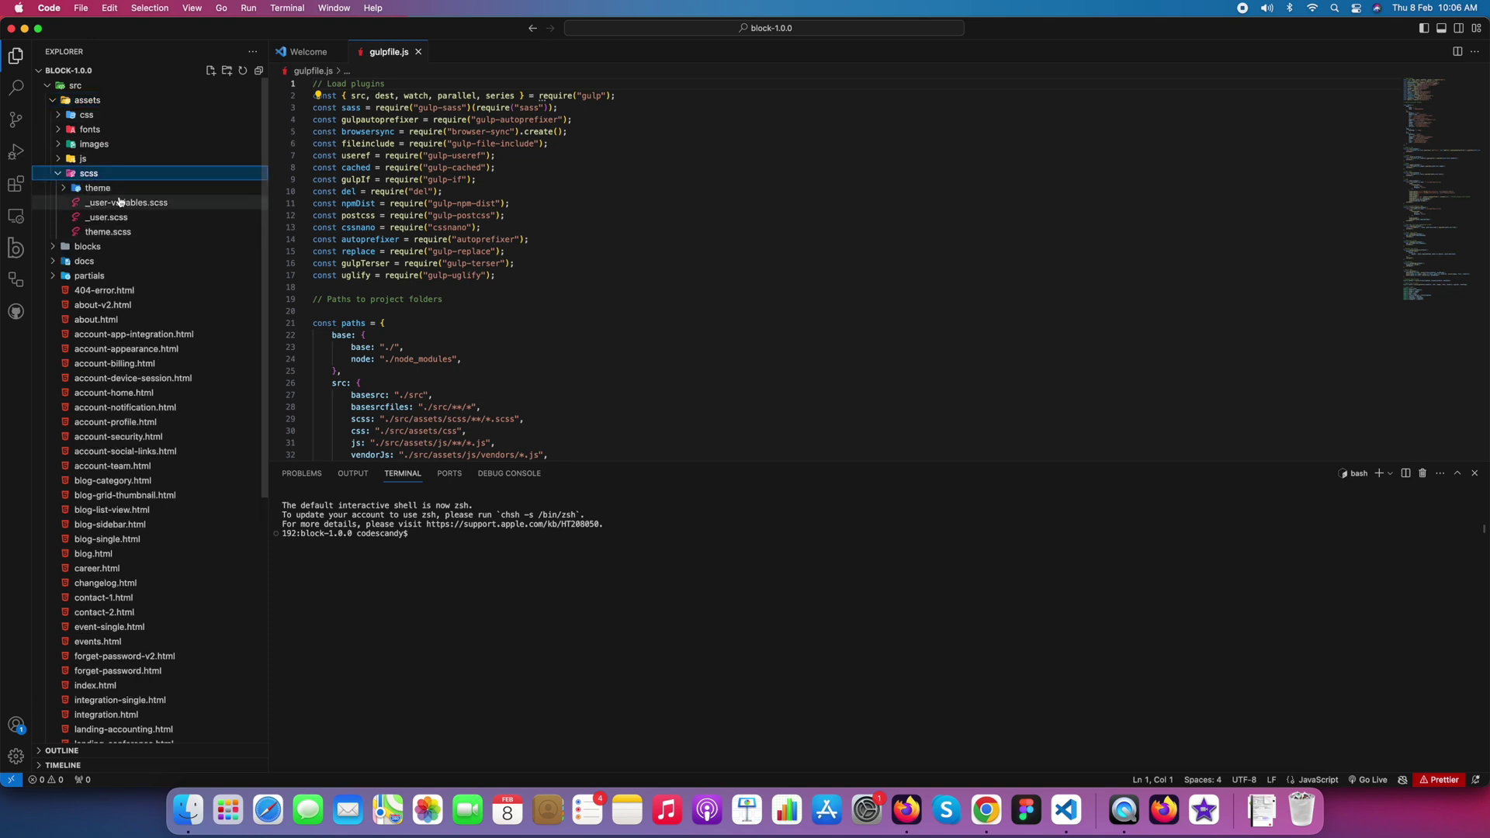
left_click(502, 600)
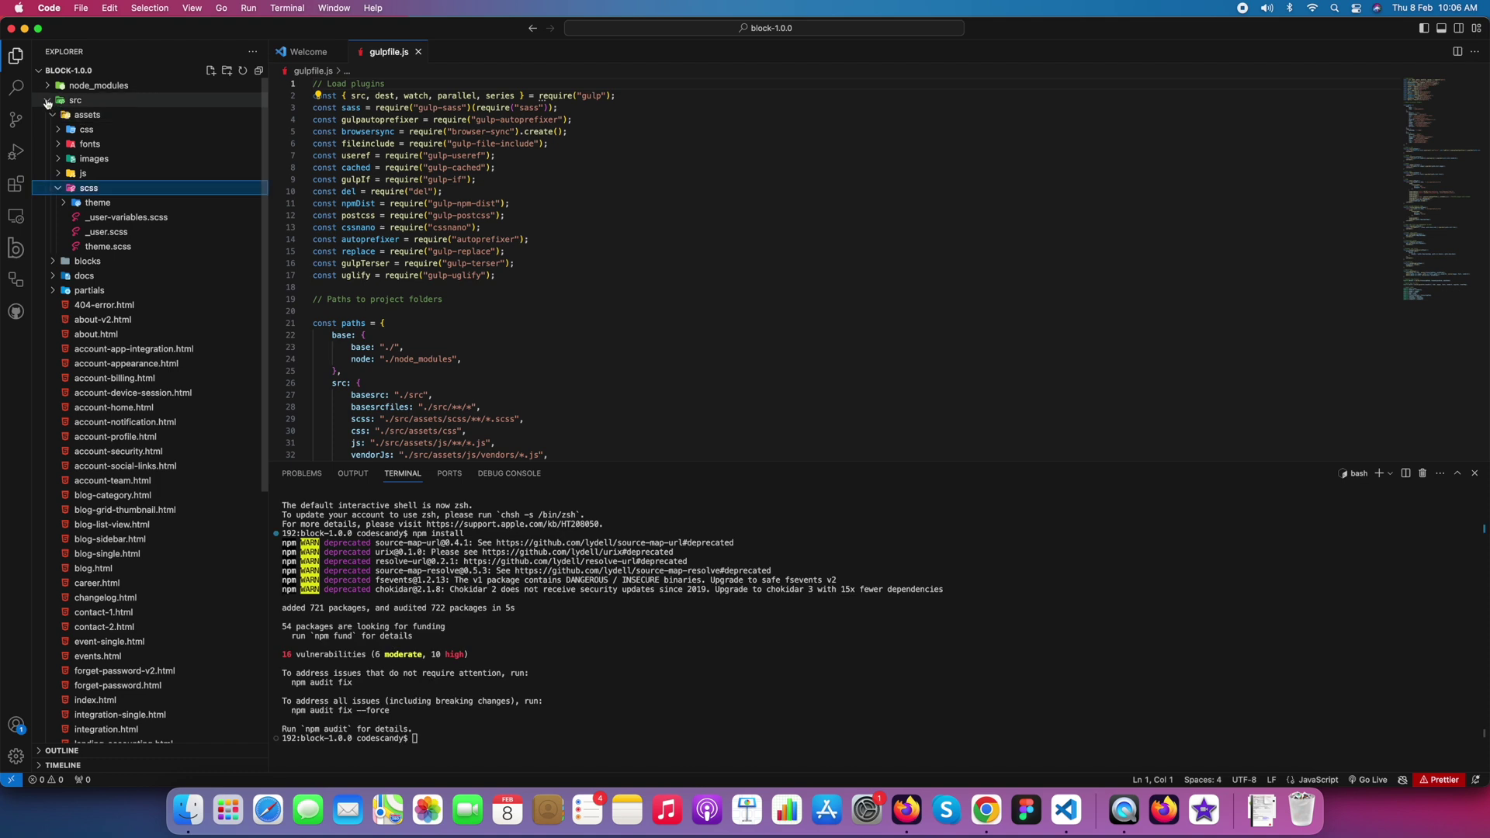
- Collapse the src folder in the Explorer
left_click(75, 98)
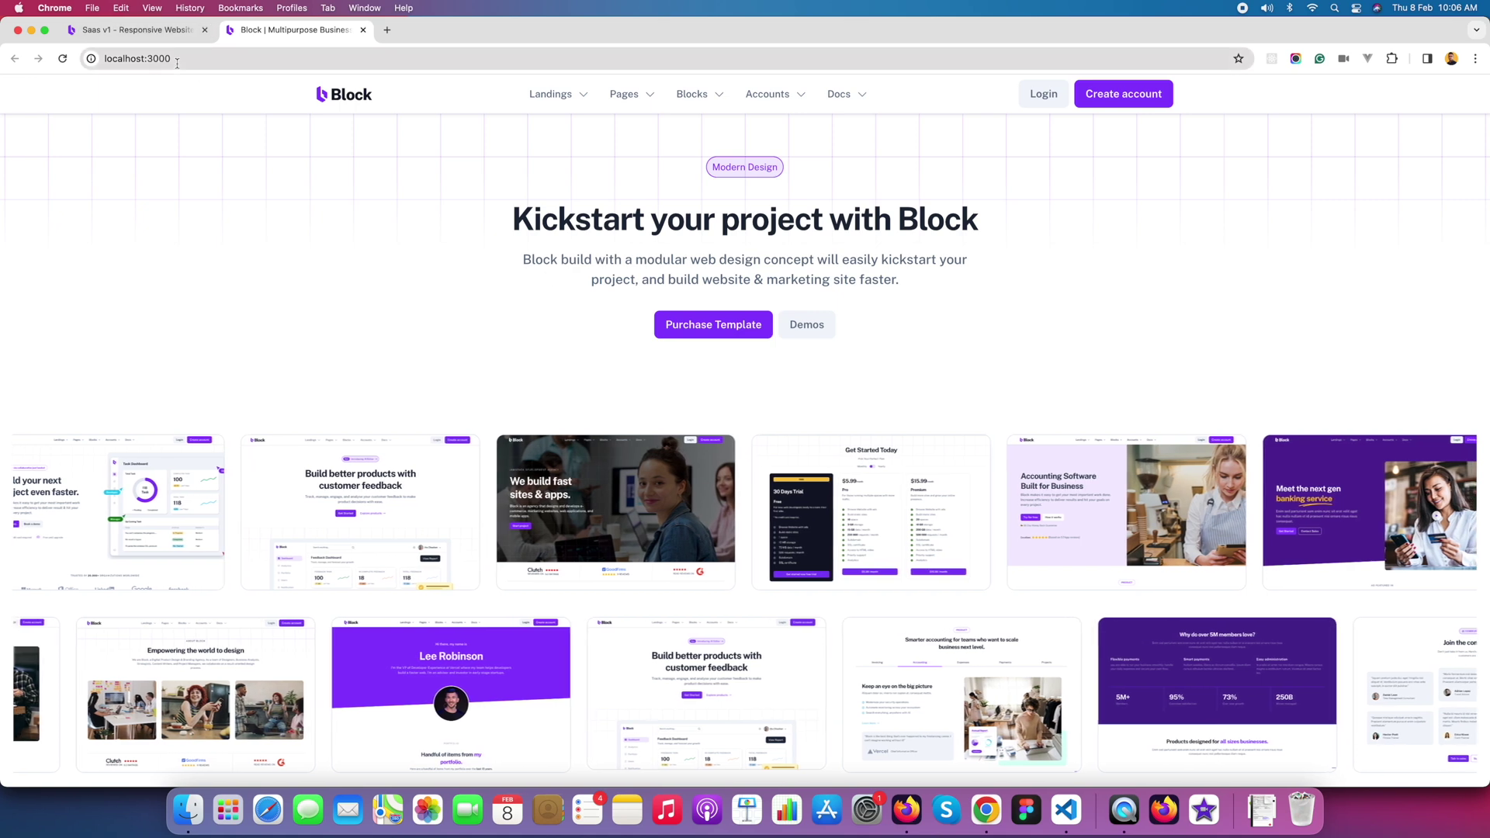
- Check the localhost:3000 address, then expand the src folder in VS Code
left_click(137, 59)
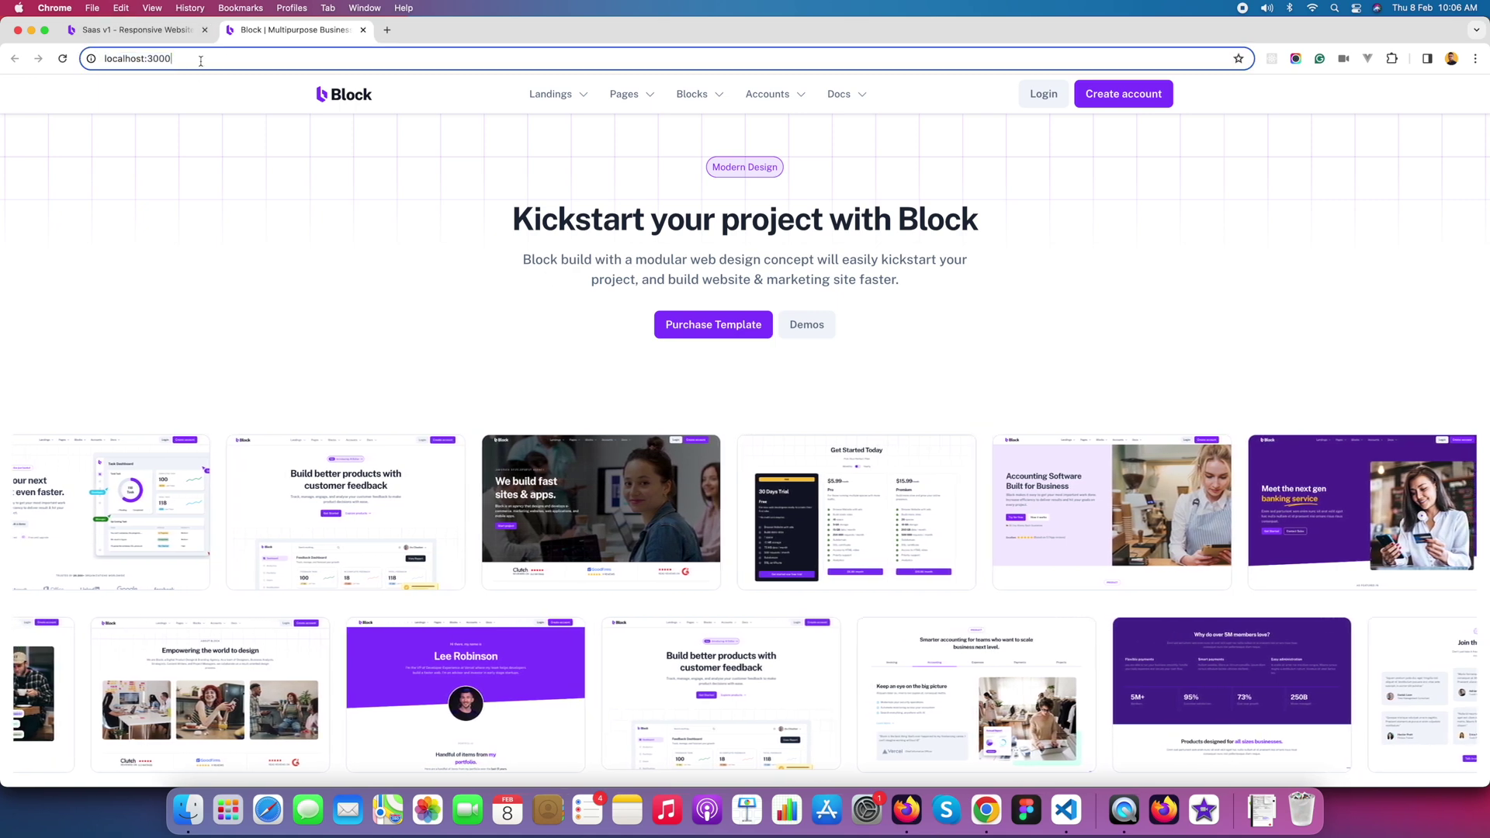
left_click(326, 297)
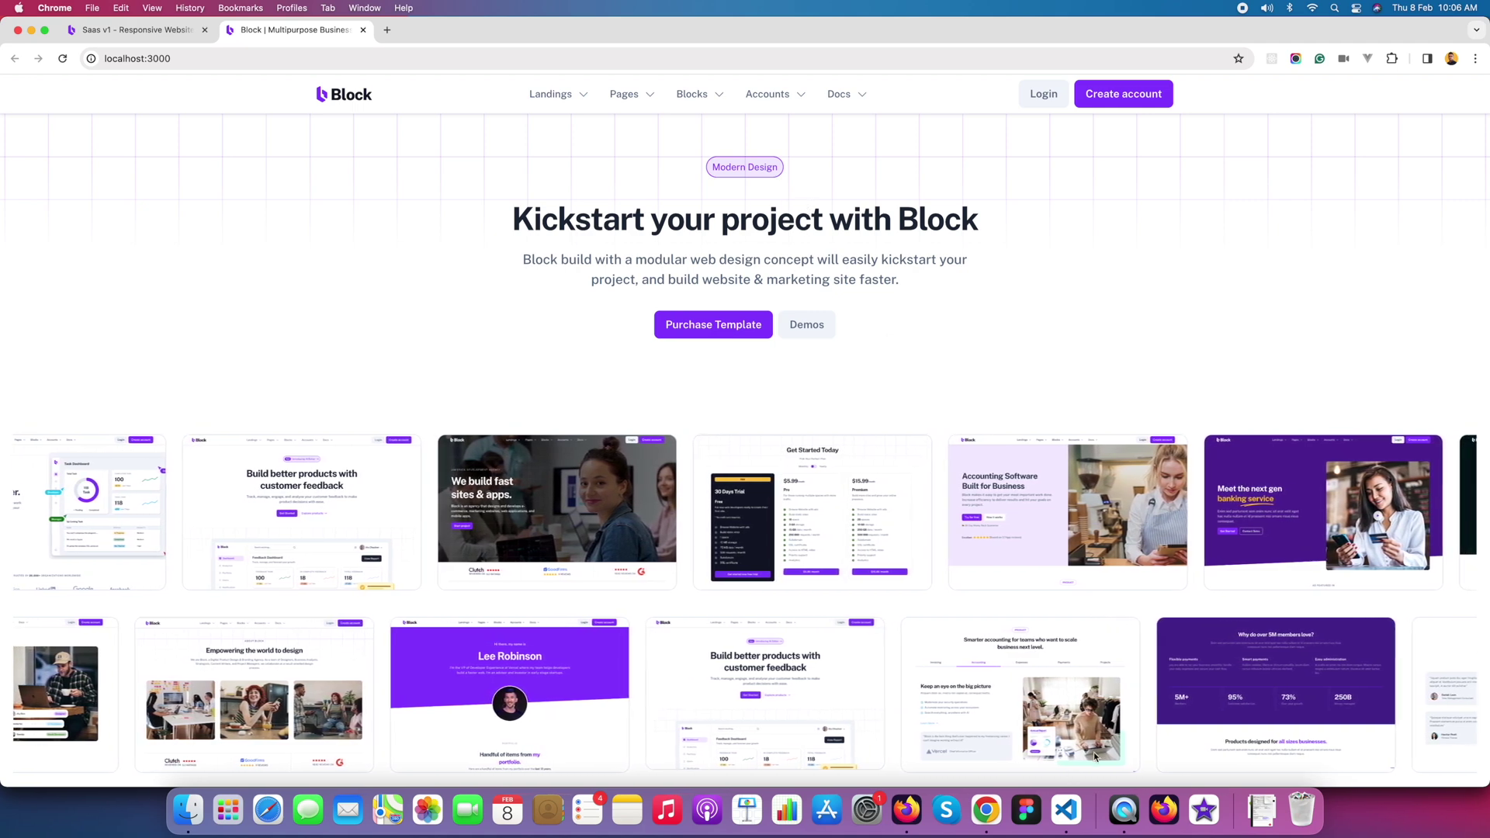
left_click(1065, 809)
left_click(48, 114)
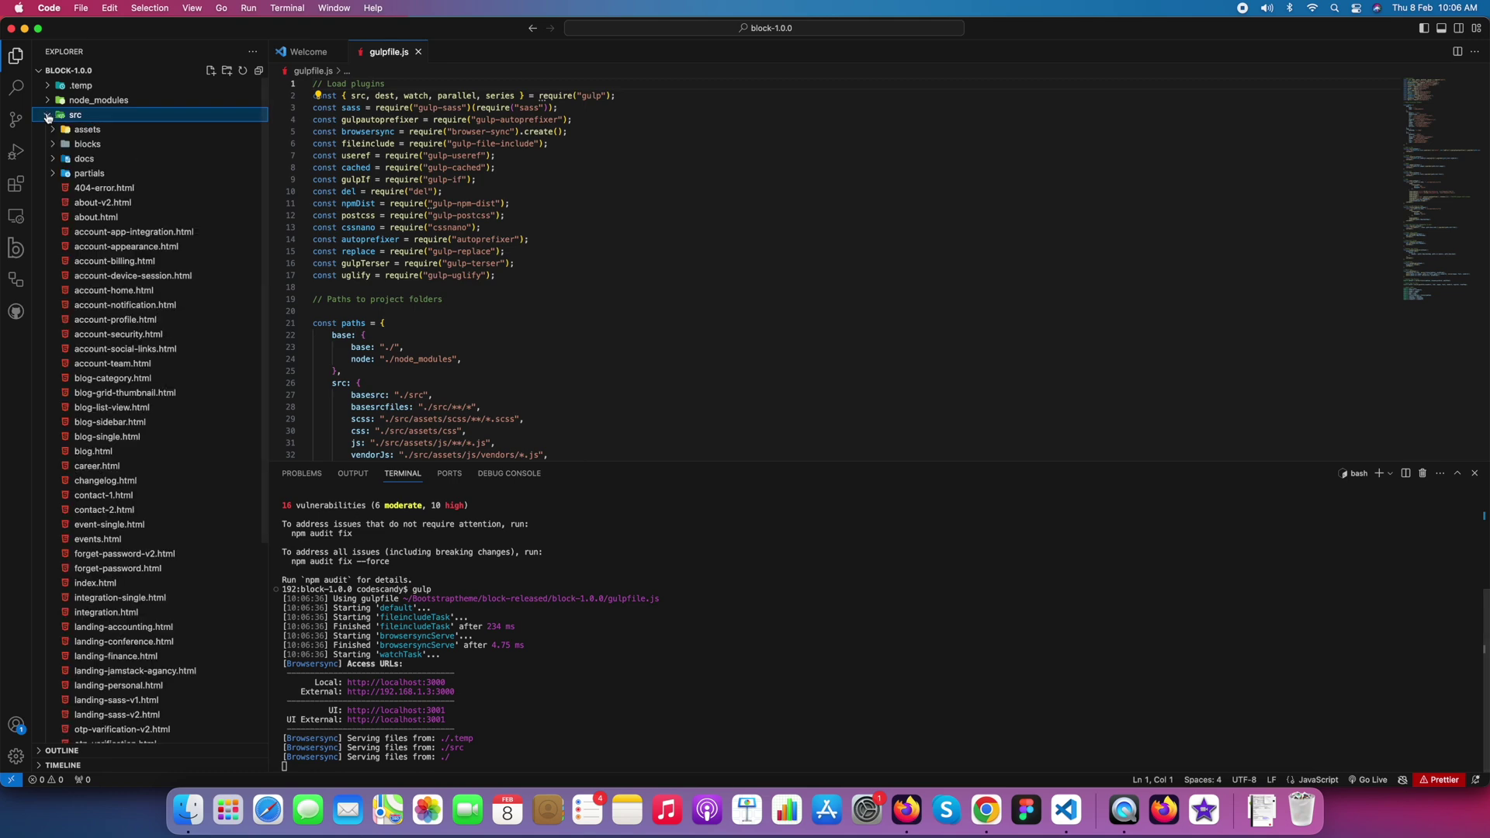
left_click(986, 810)
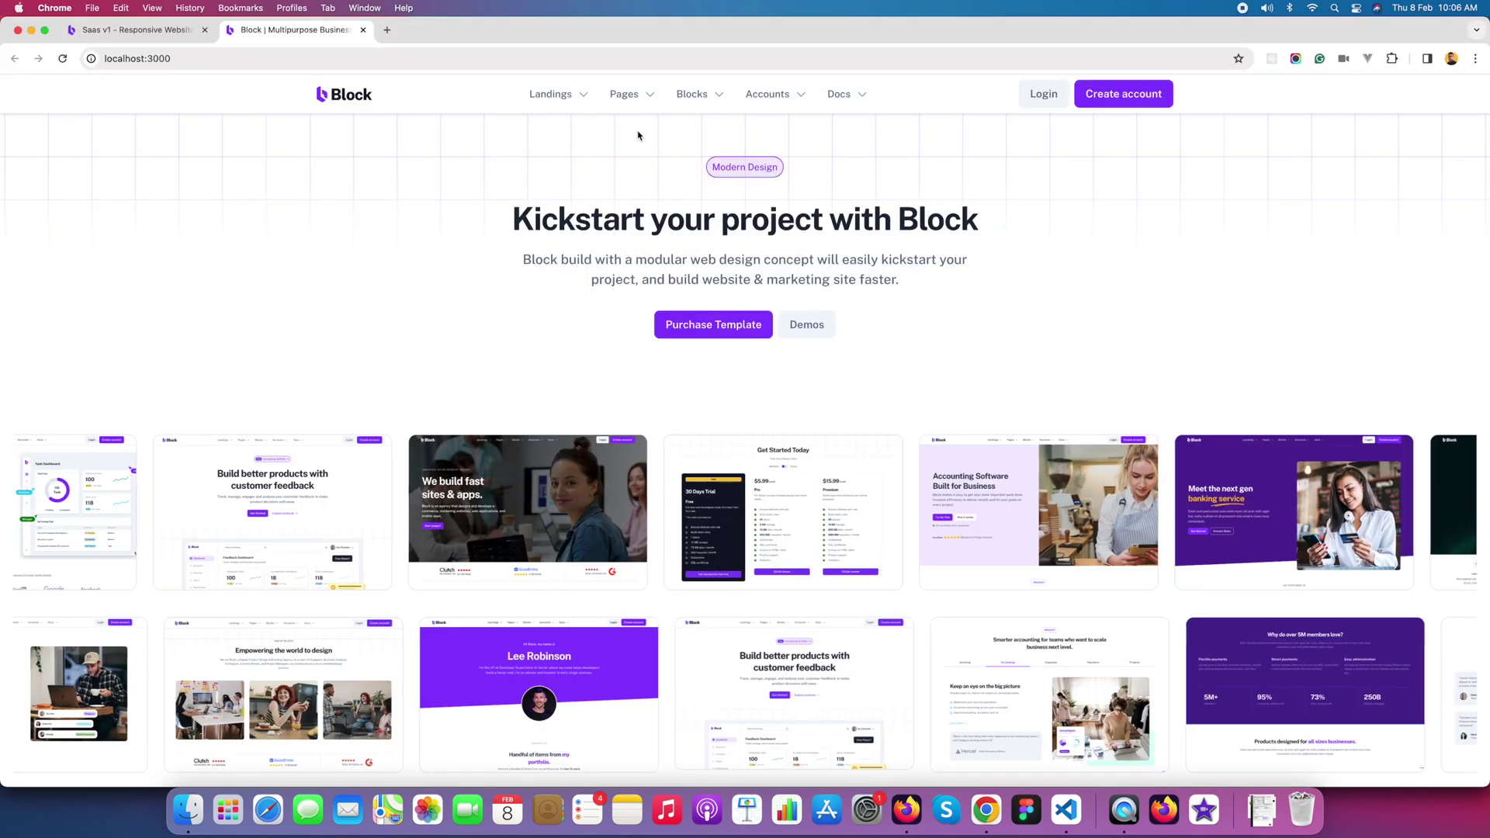
- Open the Saas v.2 and Finance landing pages from the Landings menu
left_click(558, 94)
left_click(540, 186)
left_click(550, 93)
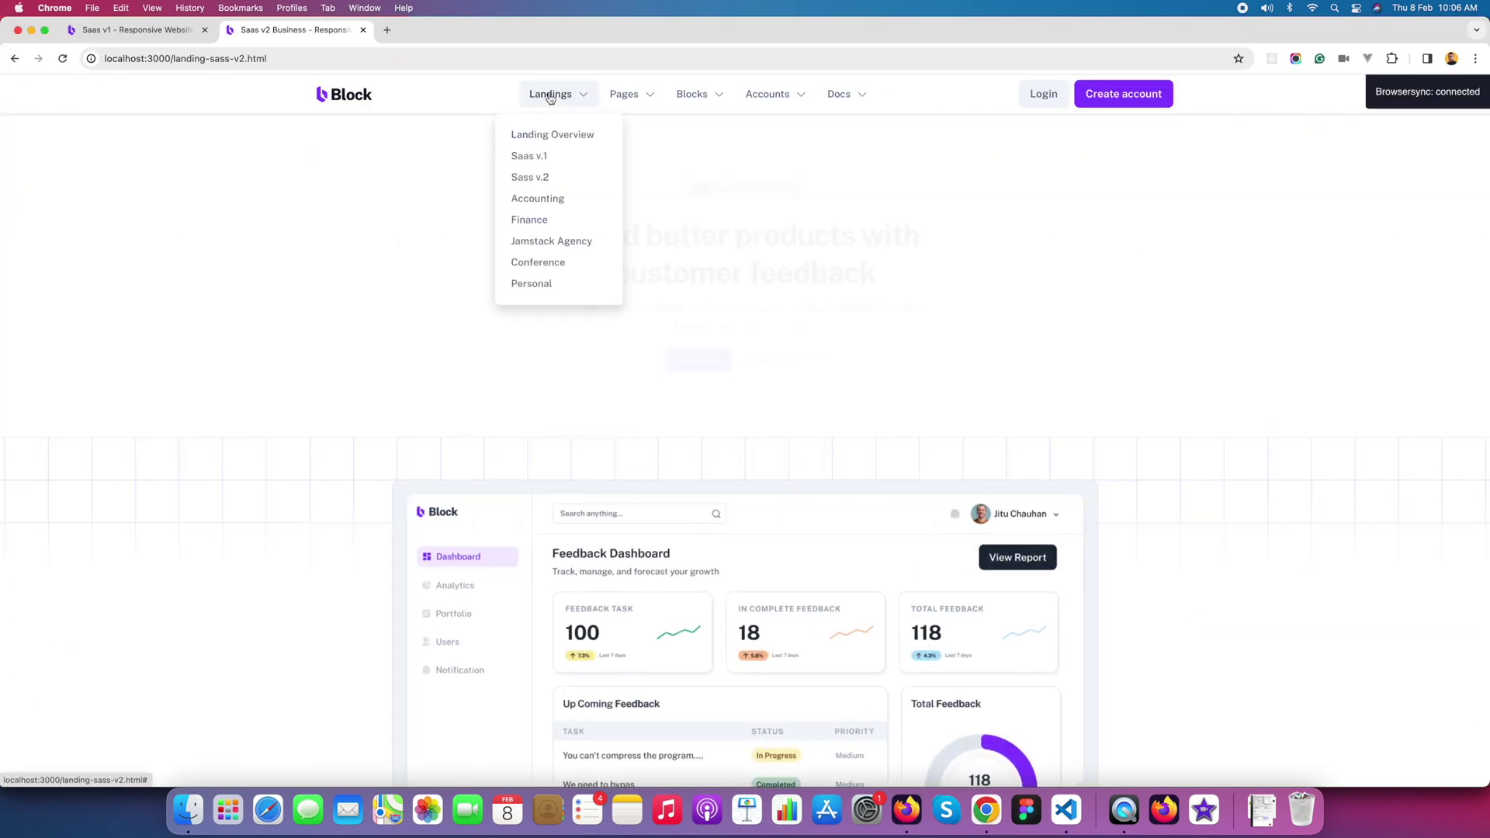
left_click(529, 216)
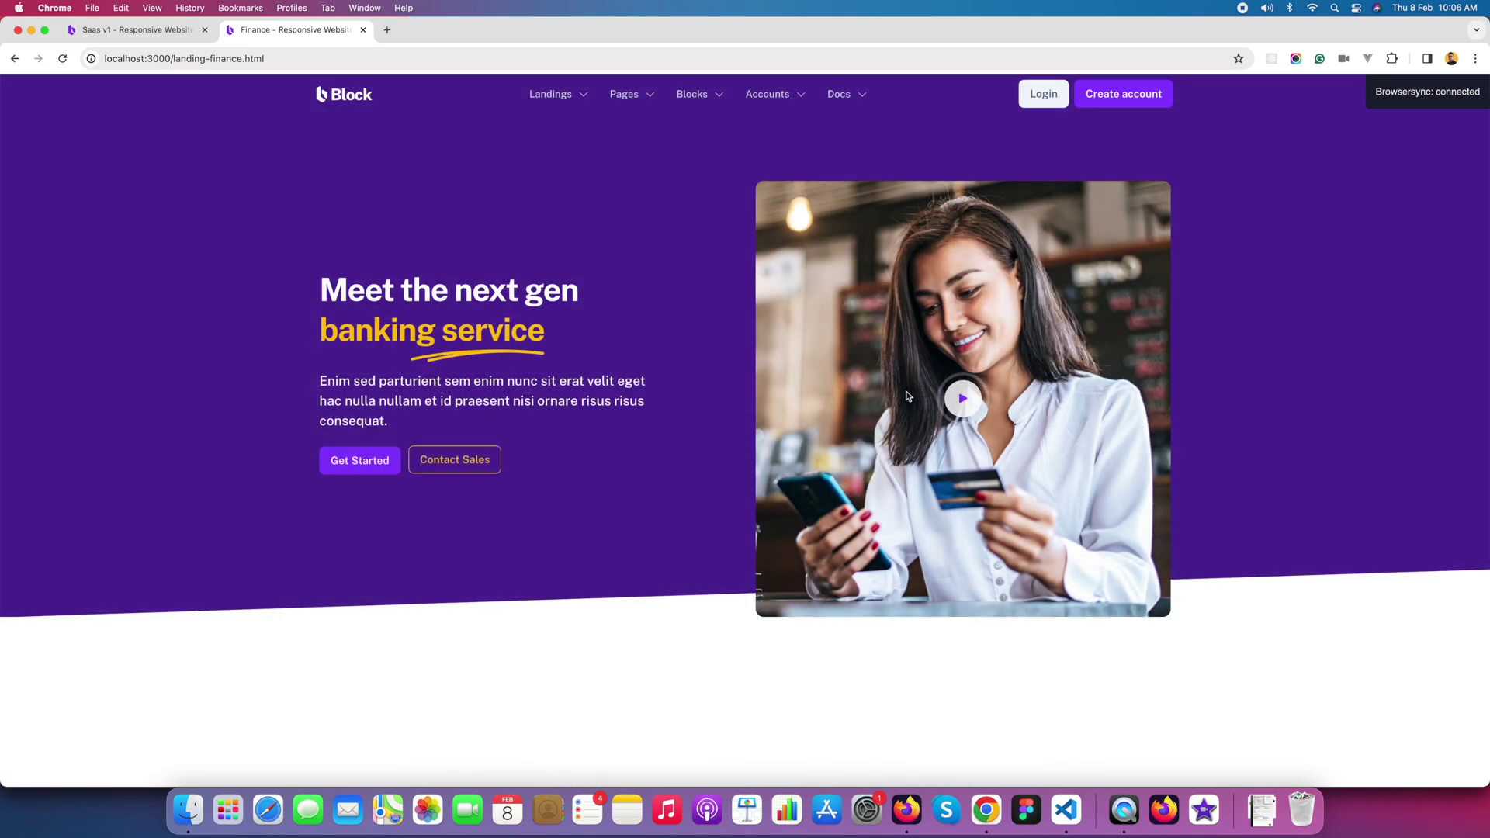
key("super+Tab")
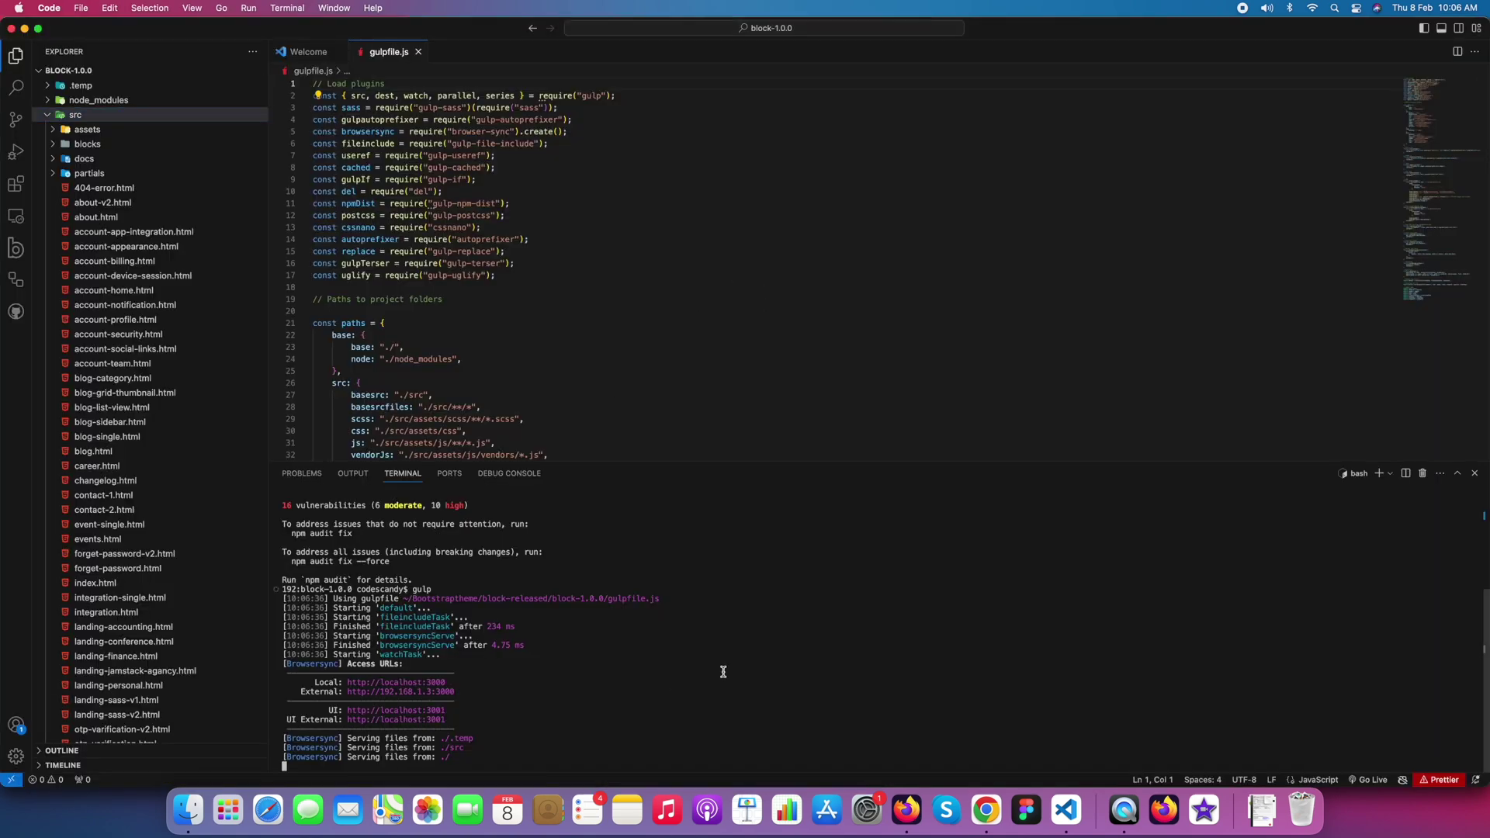
- Stop the gulp server with Ctrl+C, run gulp build, and expand the new dist folder
key("ctrl+c")
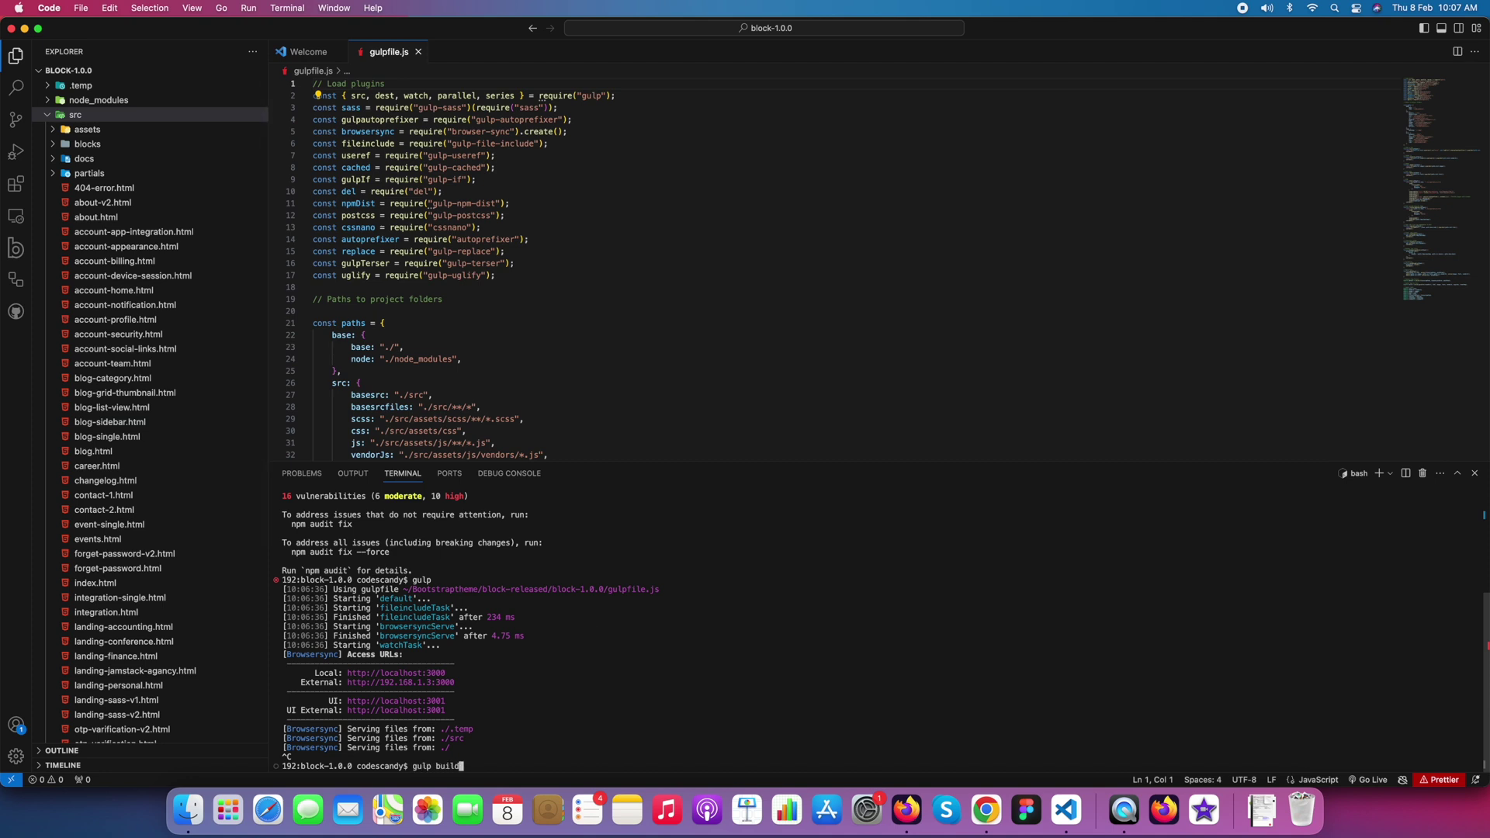
key("Return")
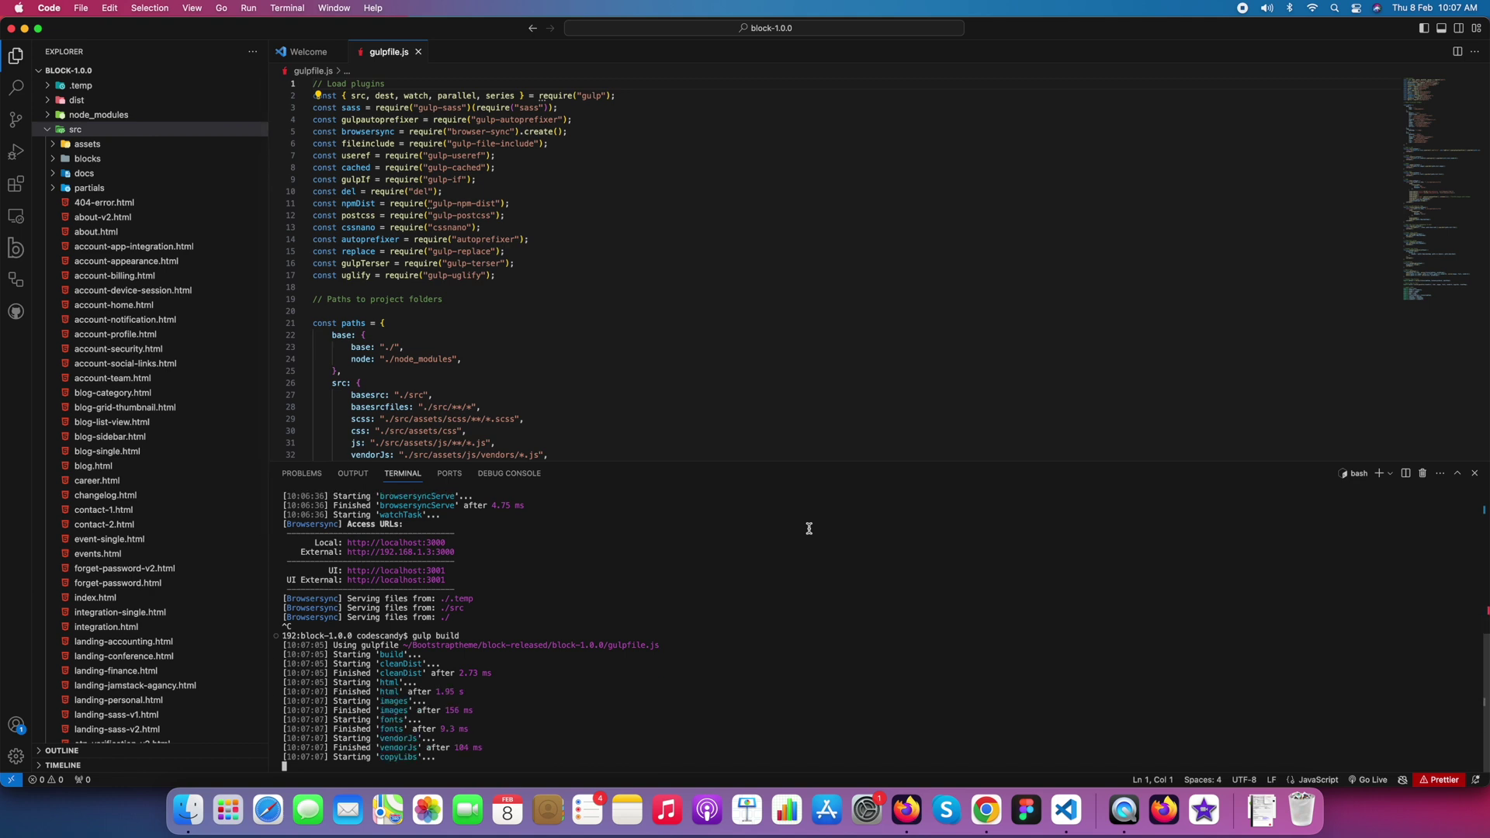
left_click(74, 130)
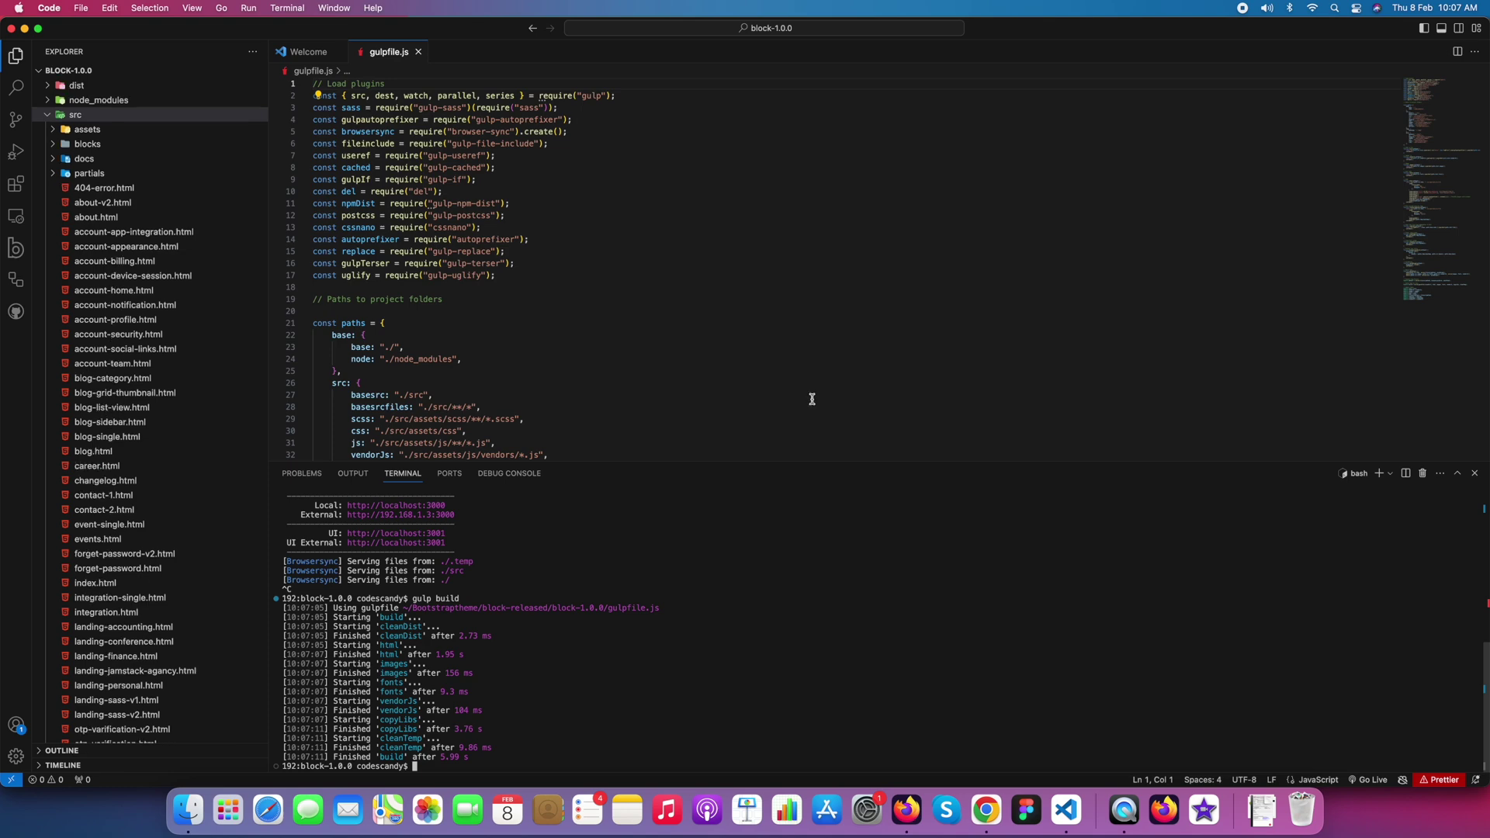
left_click(77, 99)
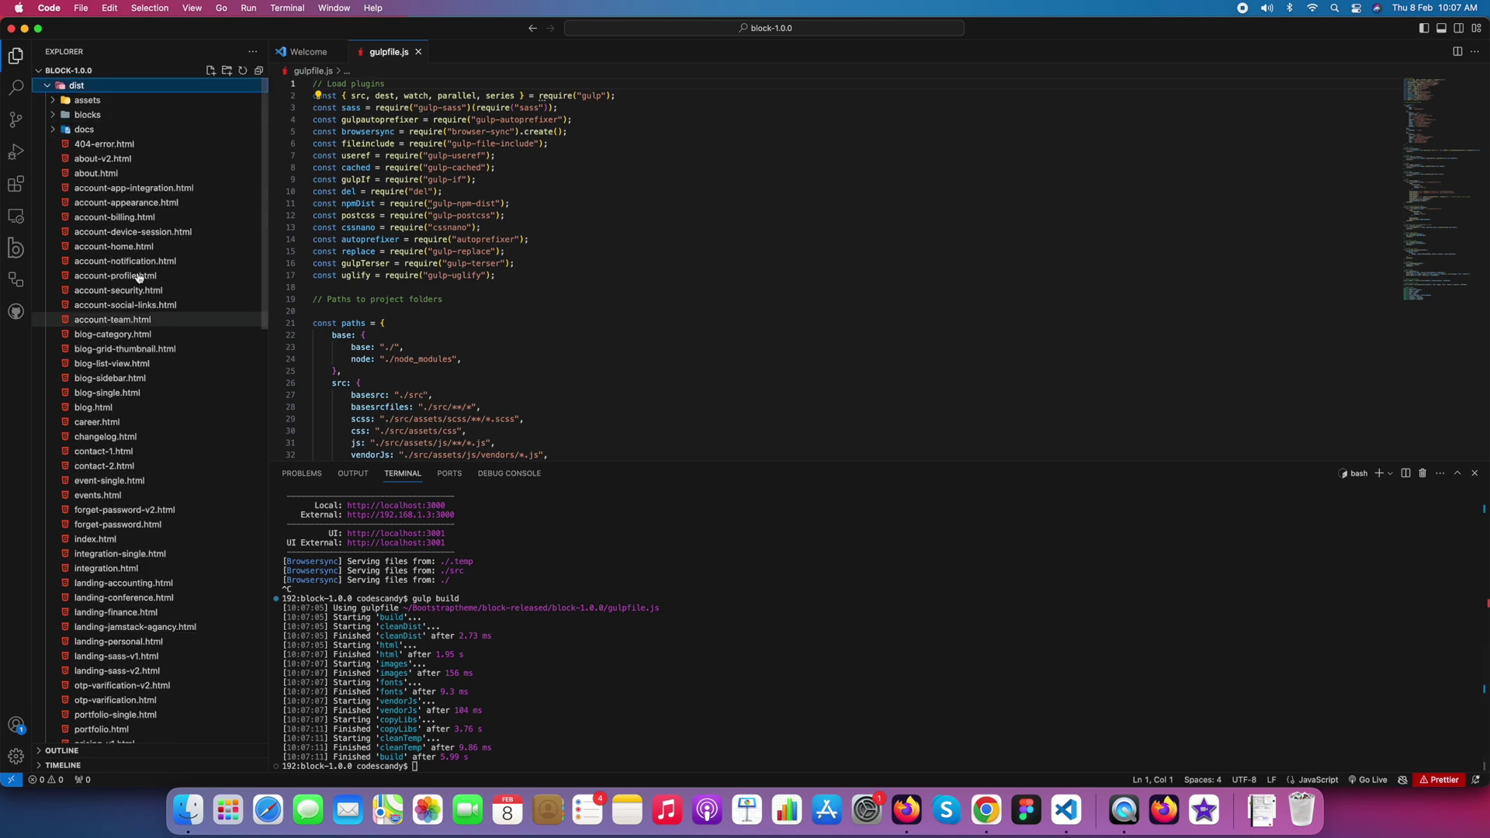
- Reveal dist/blog.html in Finder and open it in Chrome
left_click(100, 406)
right_click(100, 406)
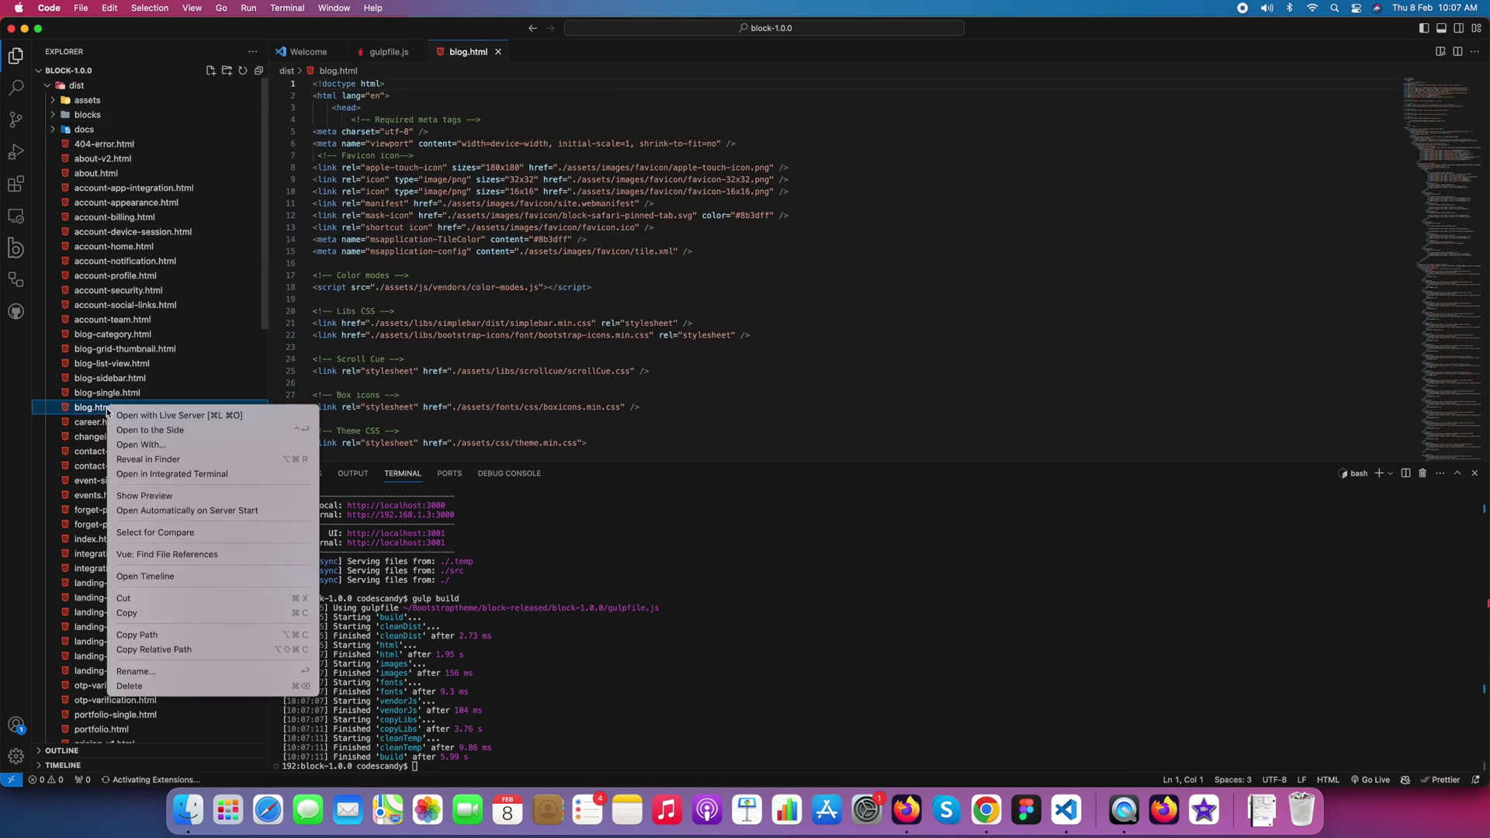
left_click(152, 458)
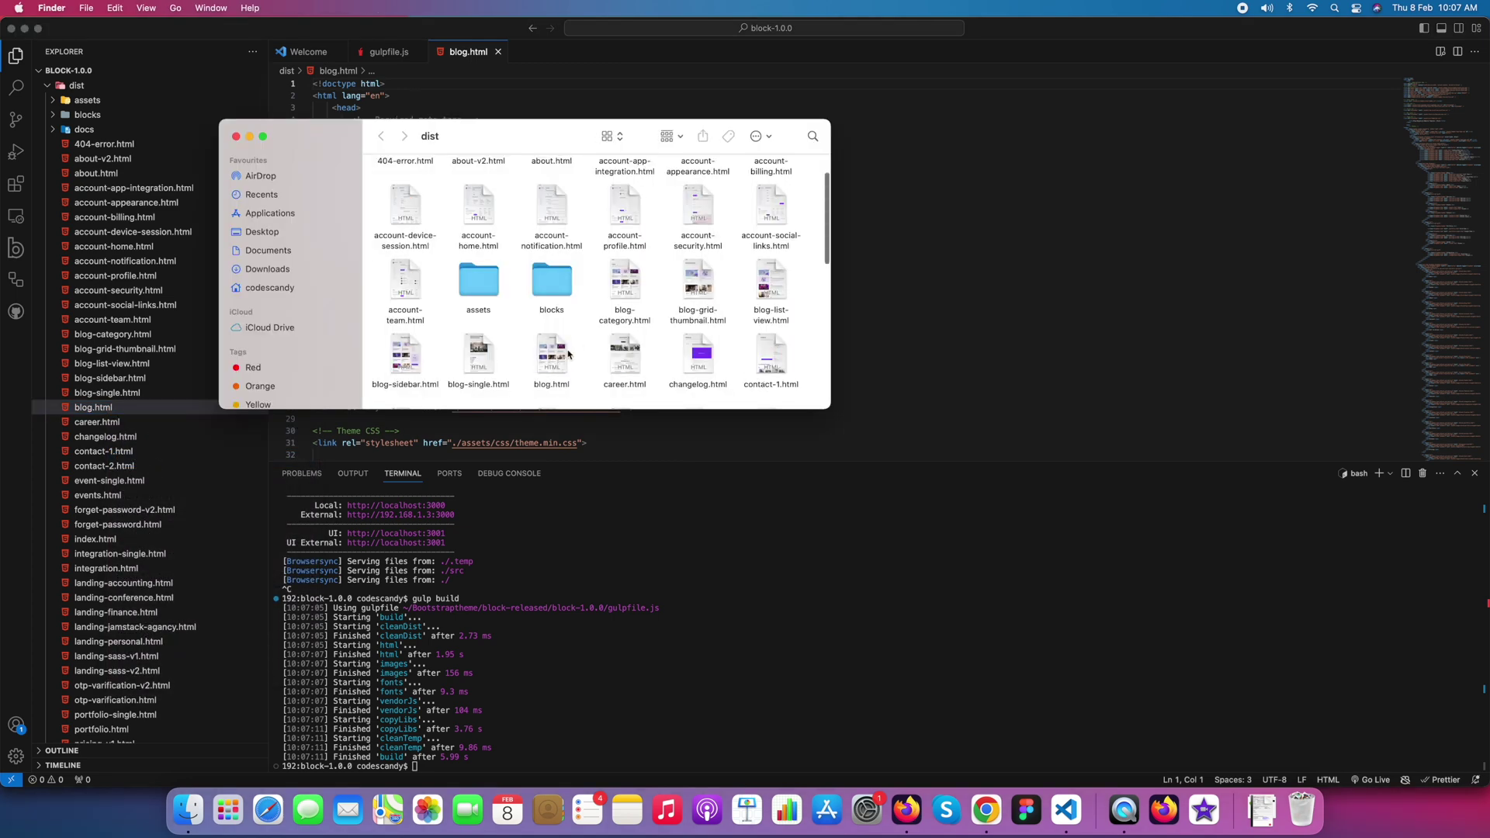
double_click(551, 358)
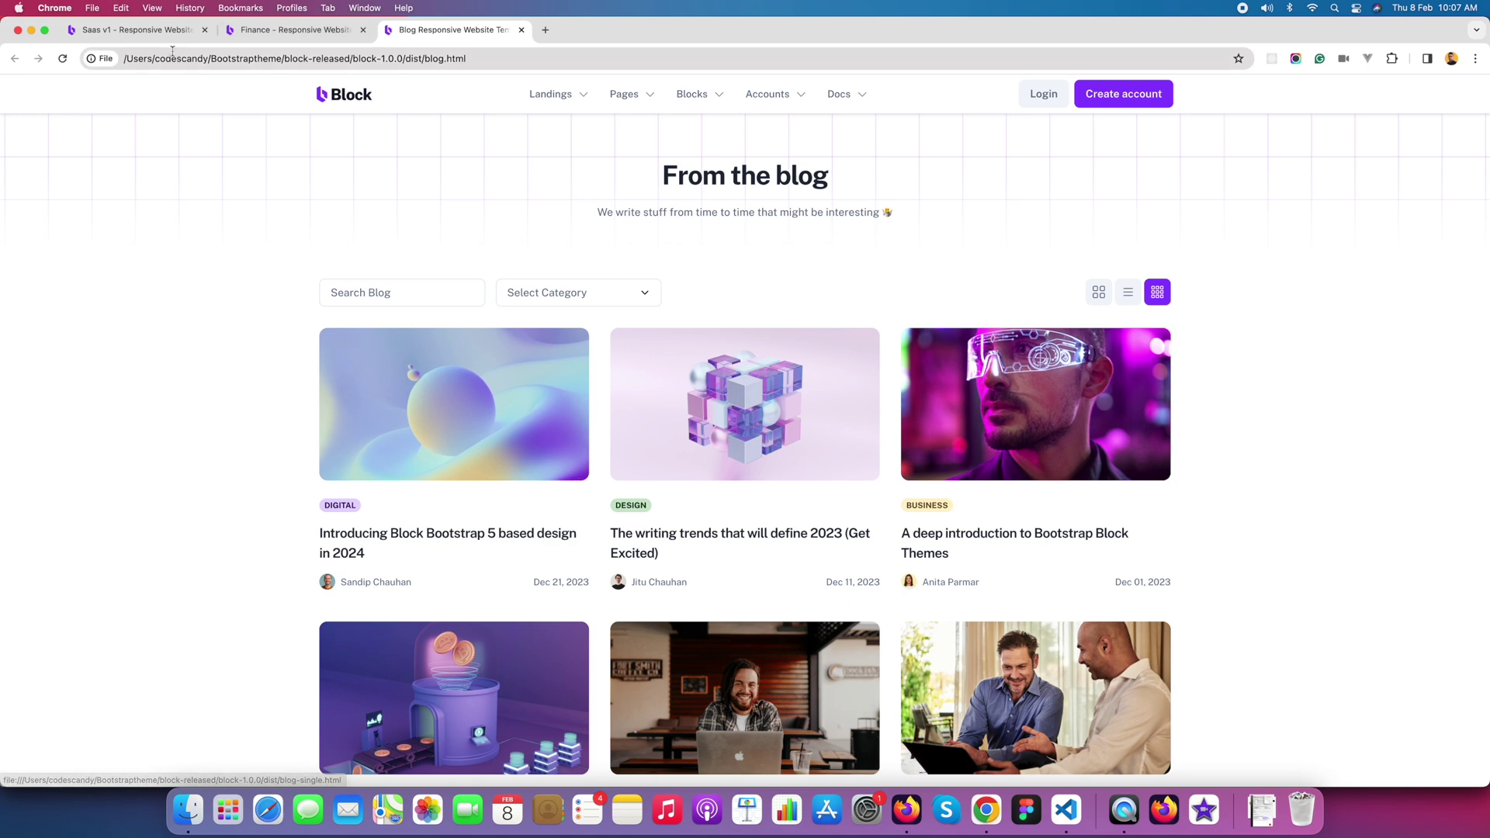
- Open the built Saas v.1, then Saas v.2 landing pages from the Landings menu
left_click(549, 94)
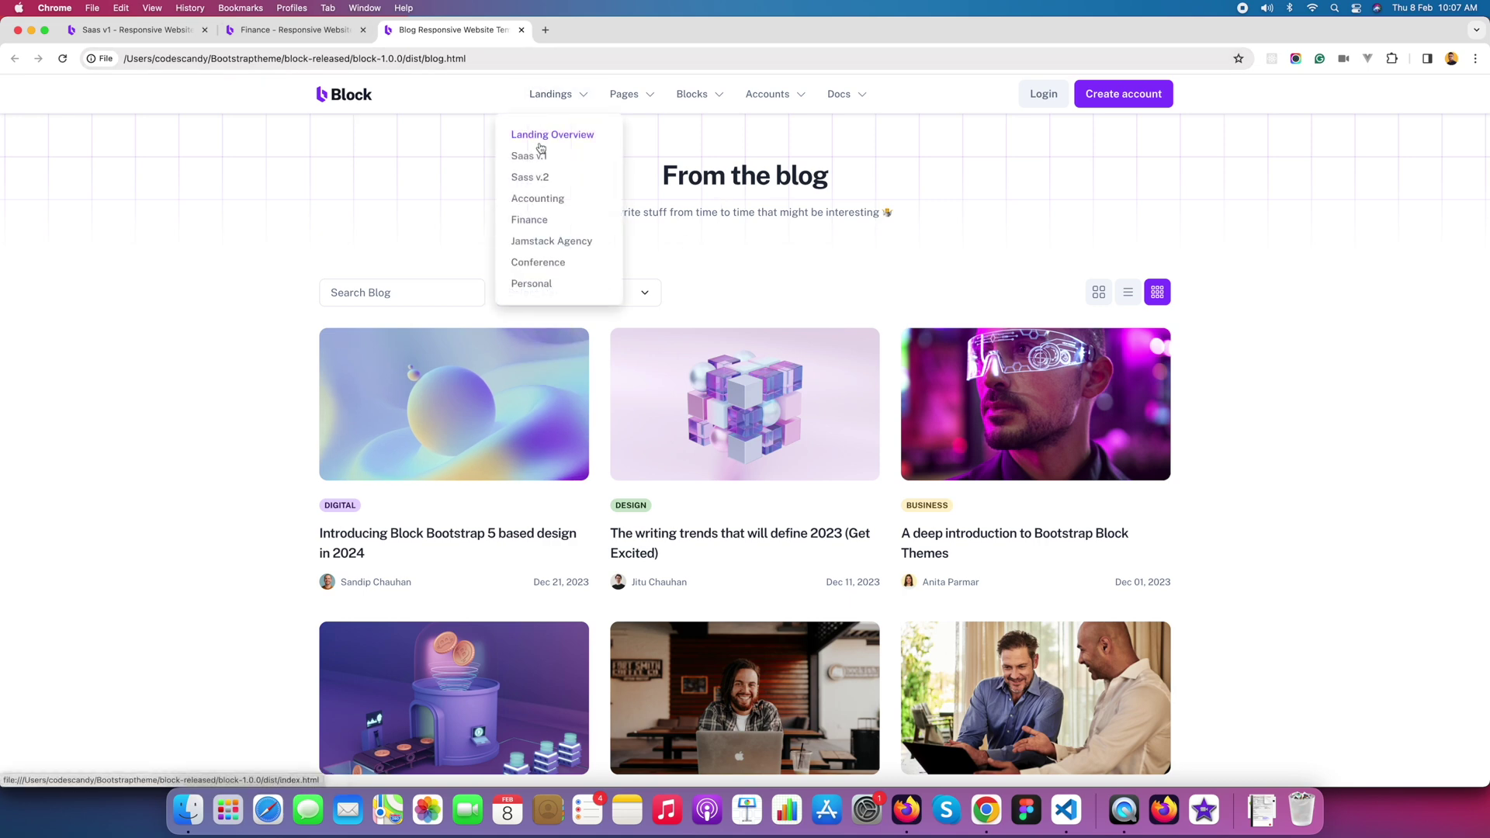
left_click(547, 160)
left_click(555, 96)
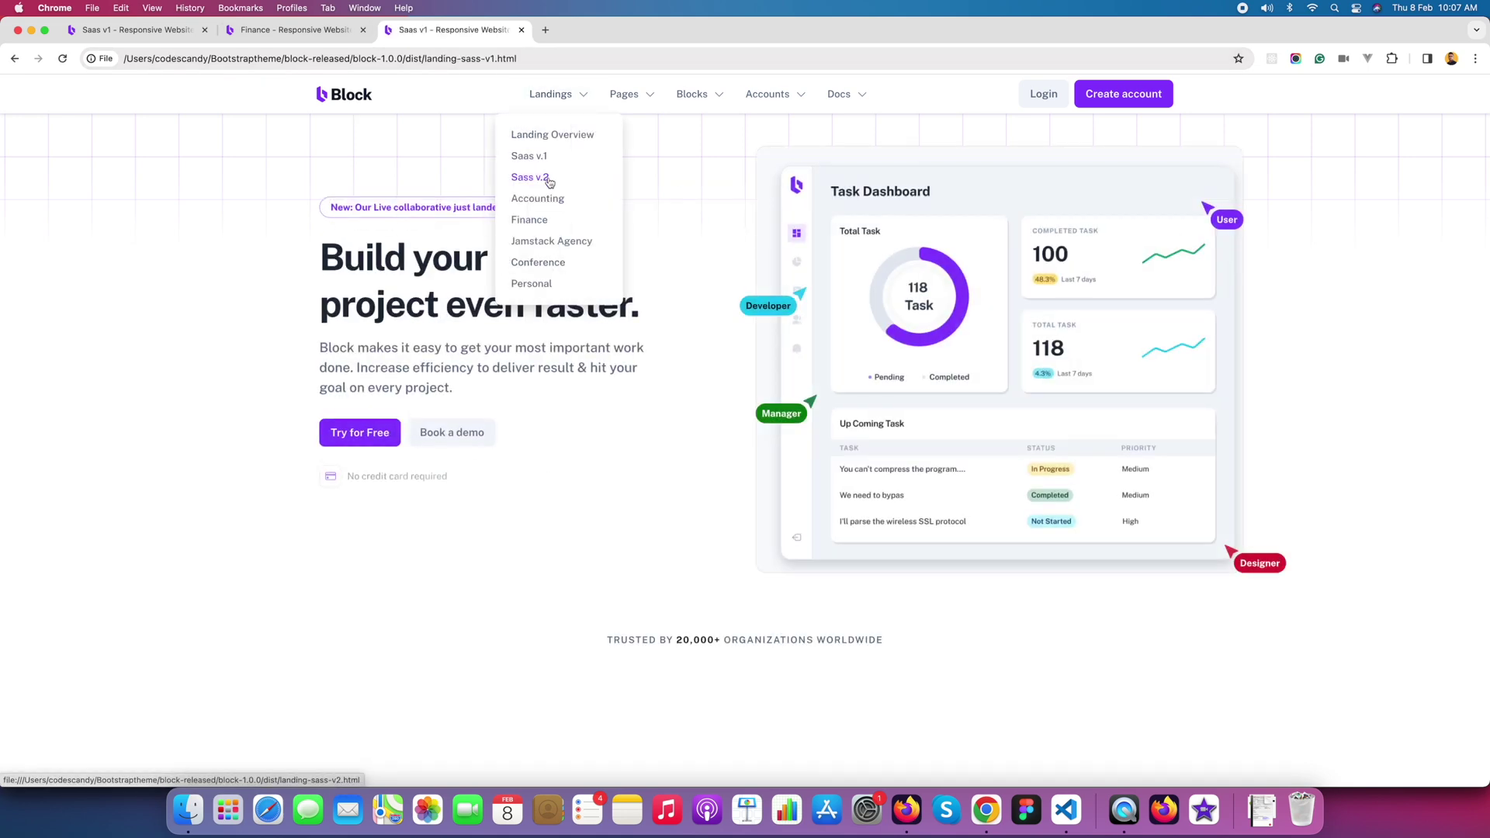
left_click(539, 173)
left_click(549, 93)
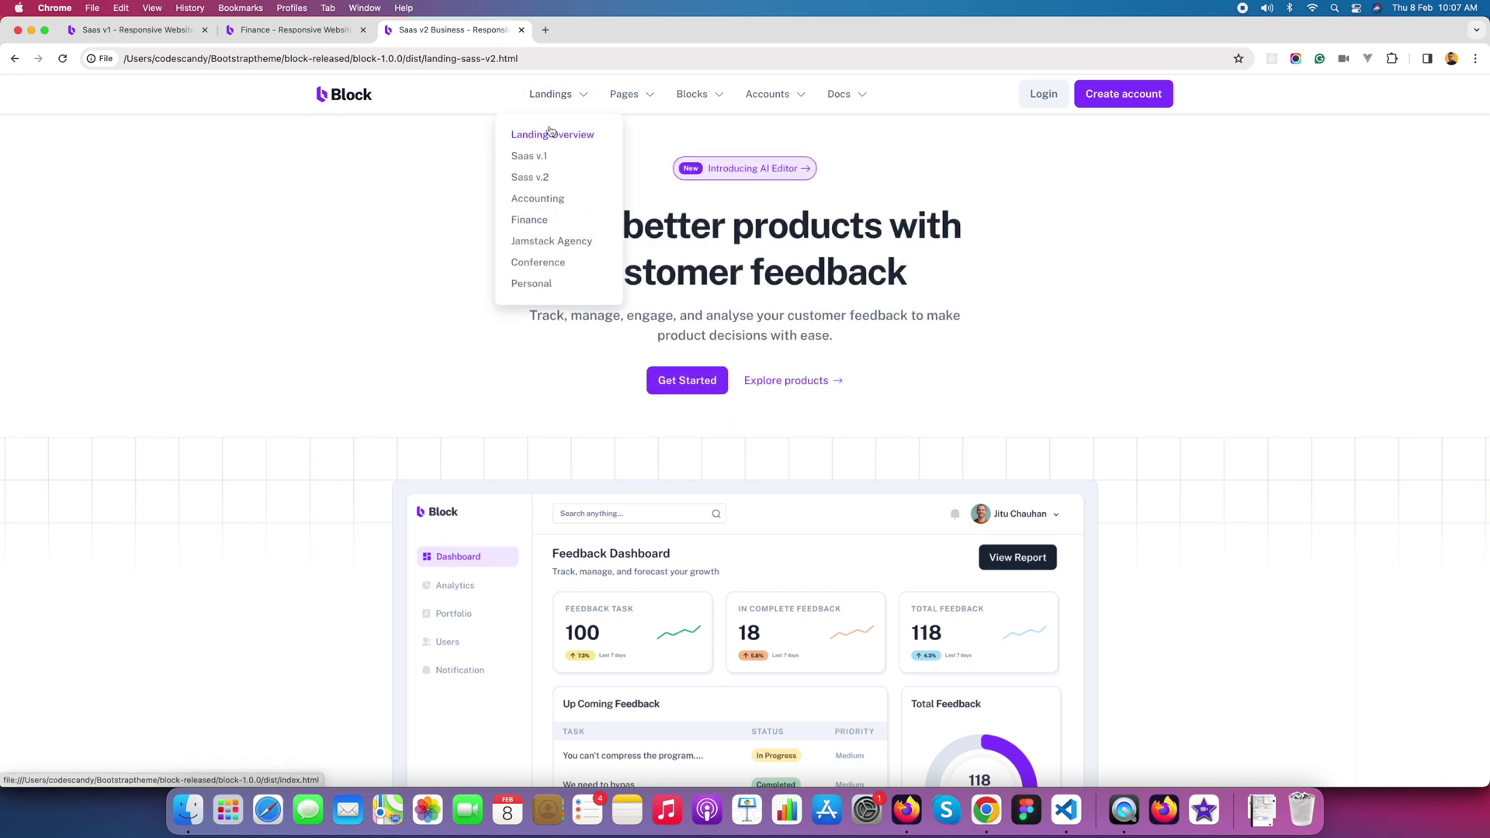